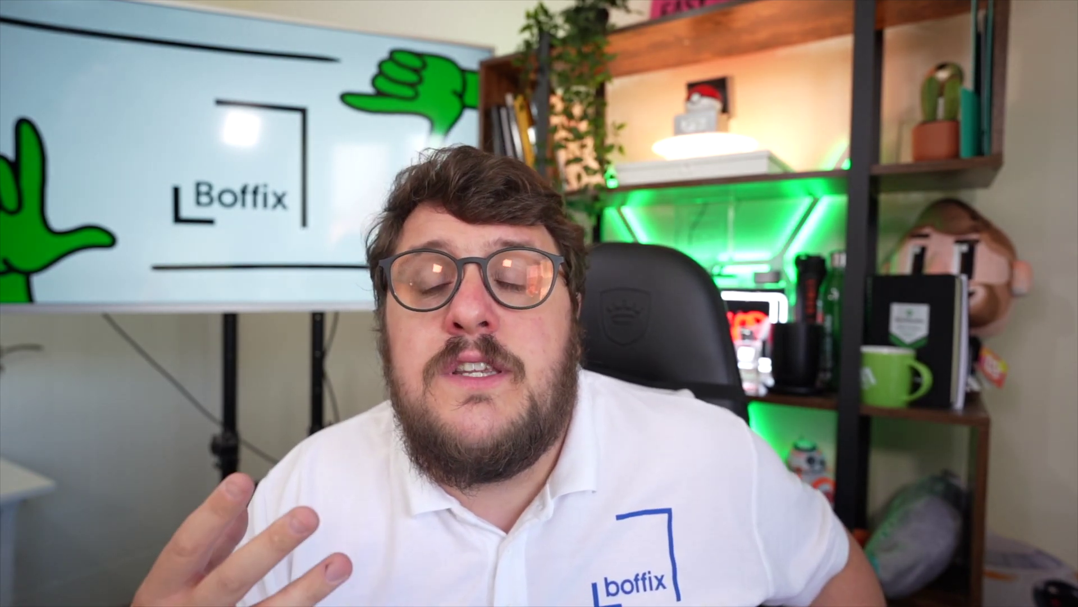
Review Synder's pricing plans (£9.99, £19.99, £39.99/month), then return to the 21 'sqaure' results.
left_click(616, 118)
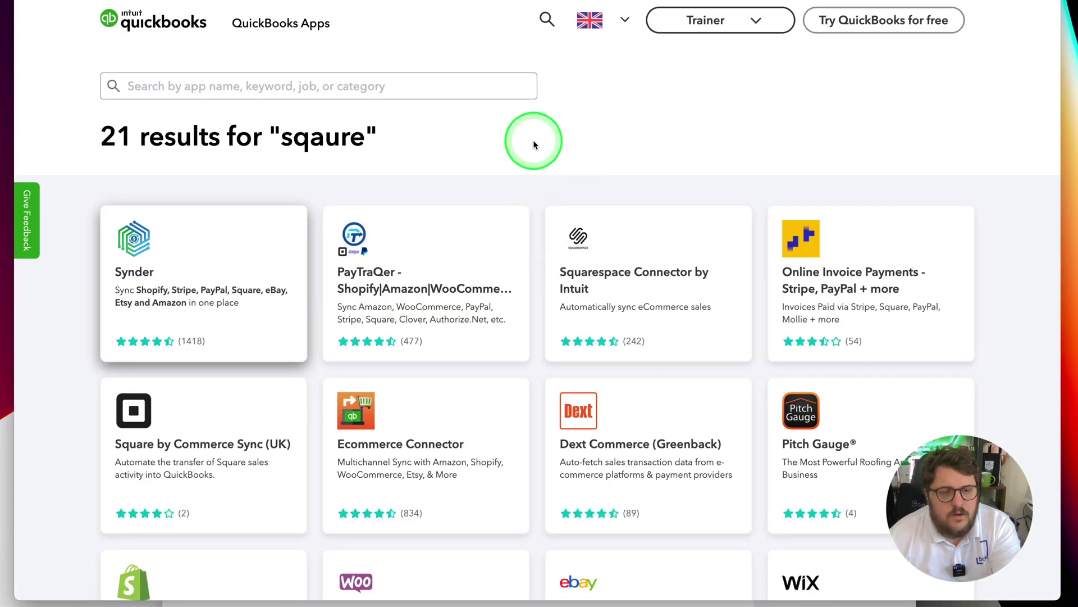
left_click(166, 78)
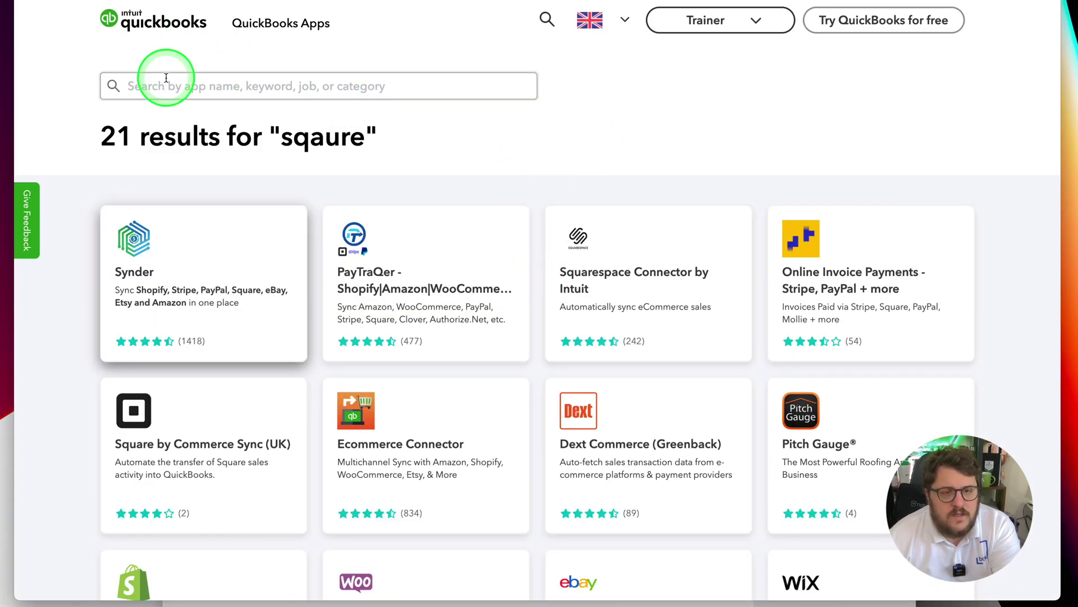
left_click(203, 239)
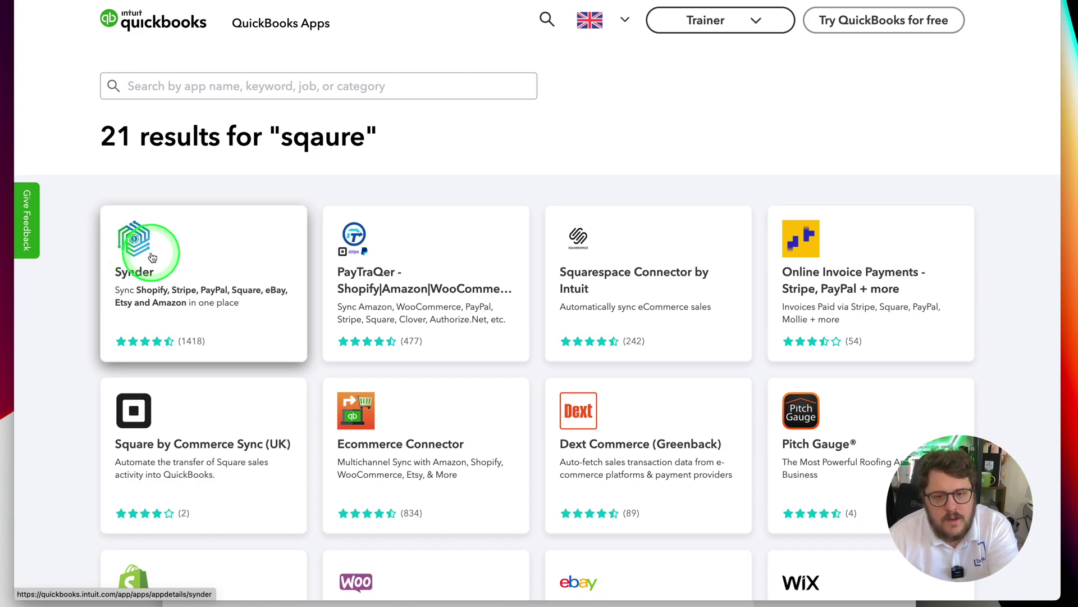
scroll(126, 330, "down", 2)
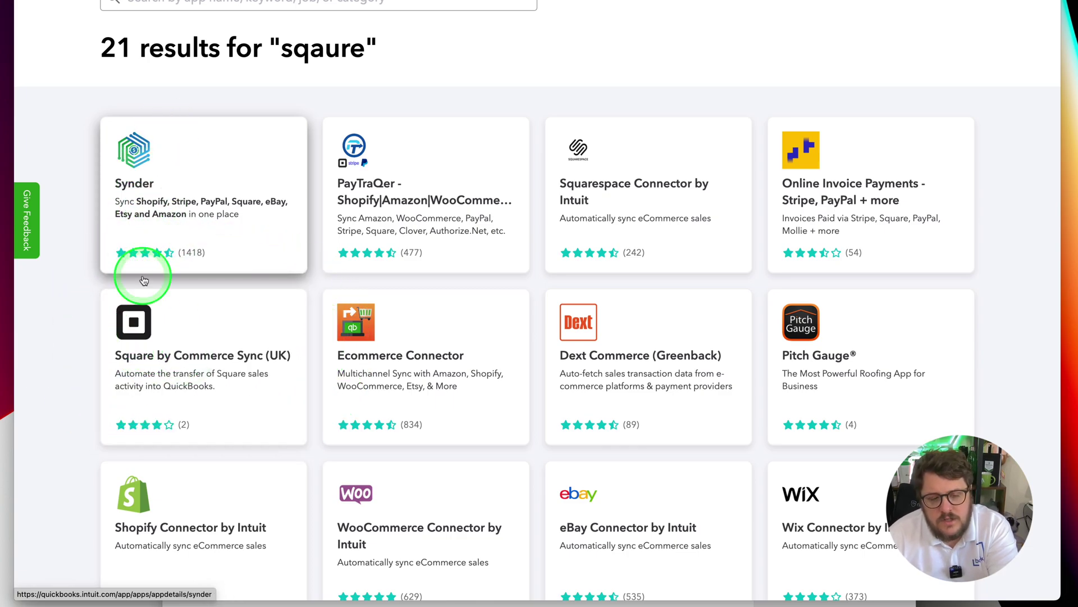
left_click(144, 235)
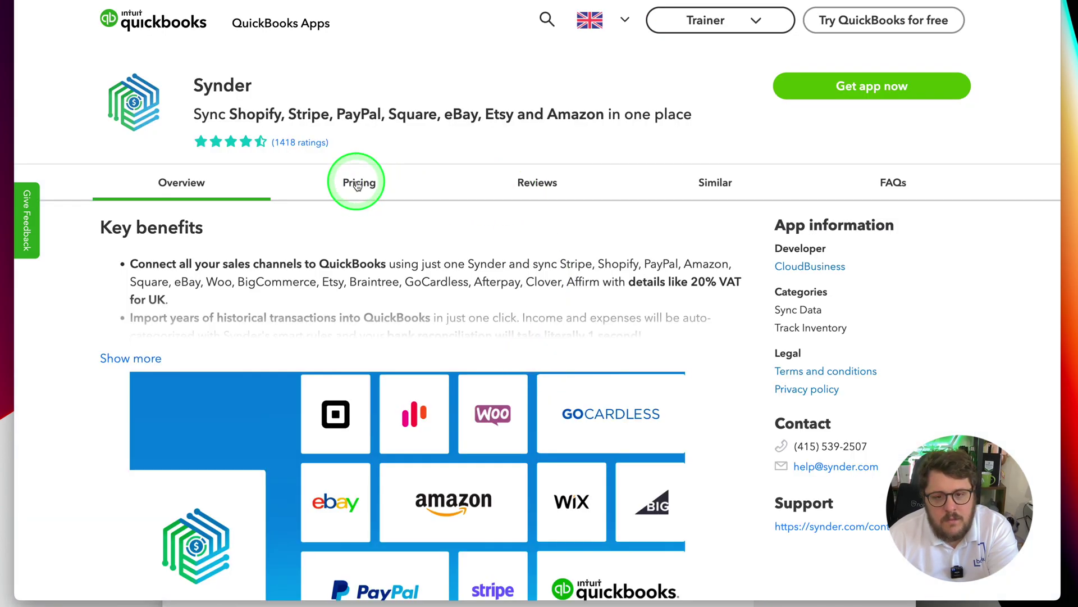
left_click(357, 186)
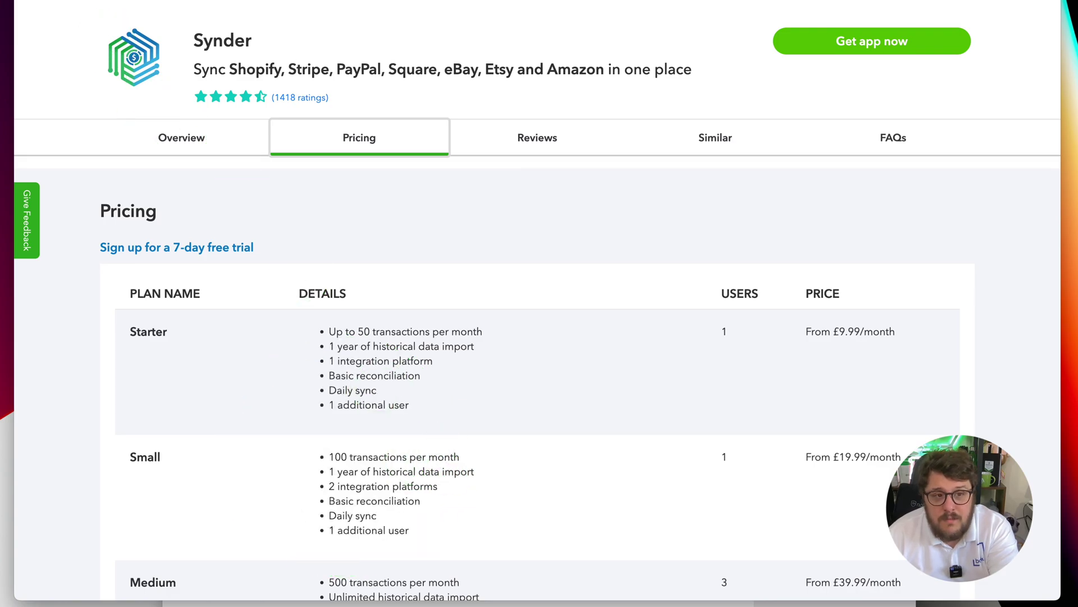
key("super+Left")
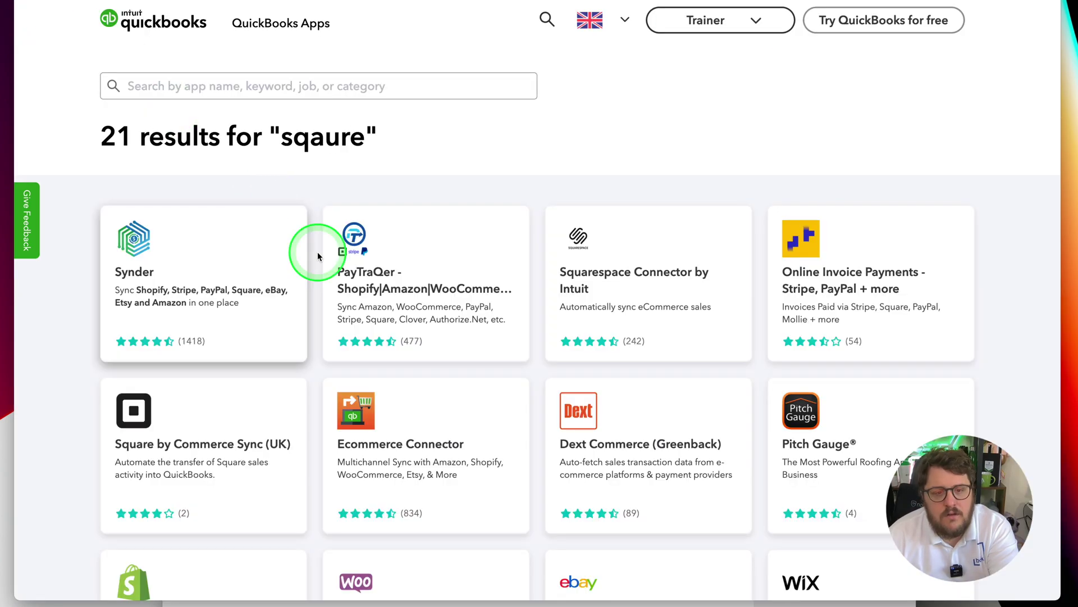
Check Commerce Sync (UK)'s £14.95/location/month Expert plan, its reviews and the fourth setup screenshot.
left_click(217, 416)
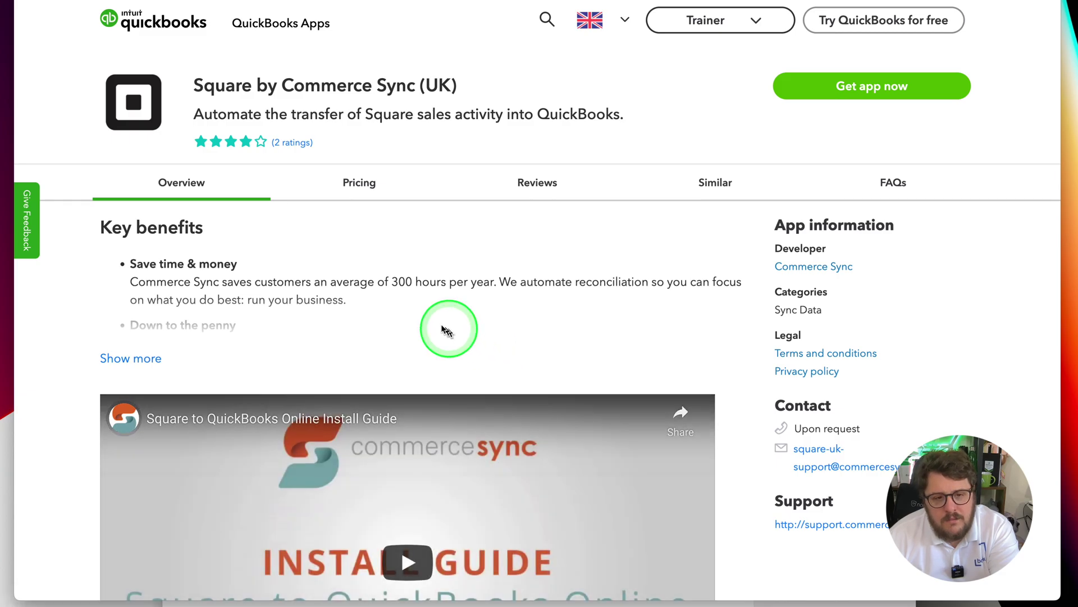
left_click(354, 181)
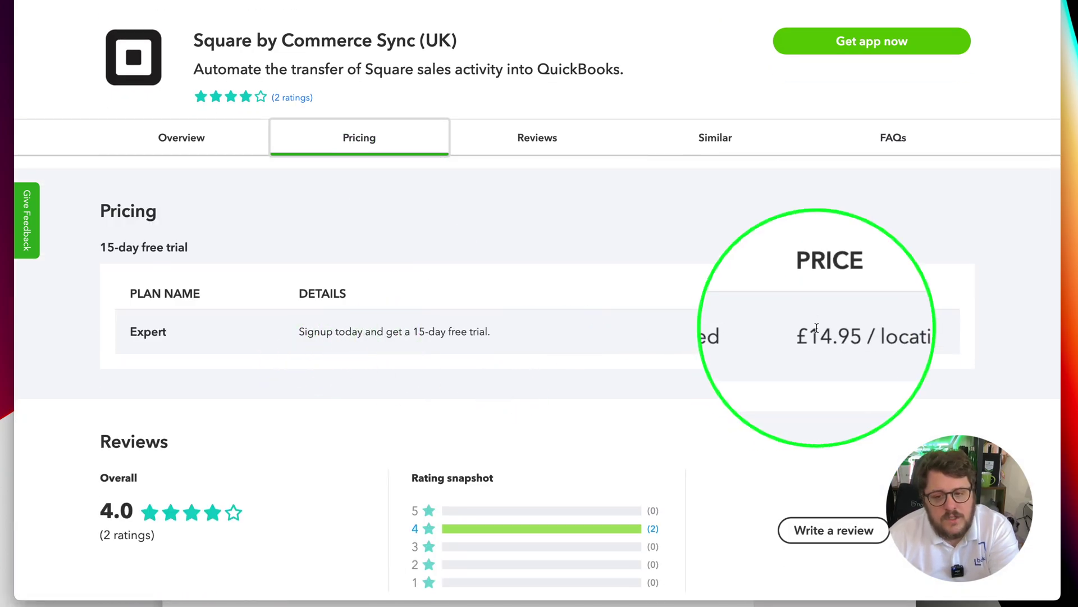
left_click(593, 339)
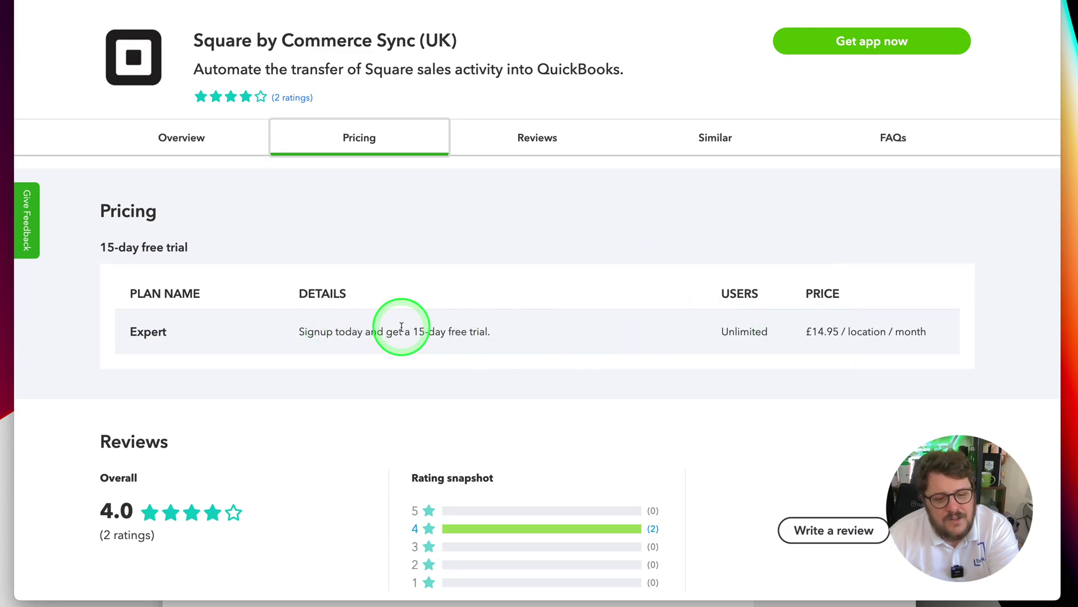
scroll(517, 327, "down", 8)
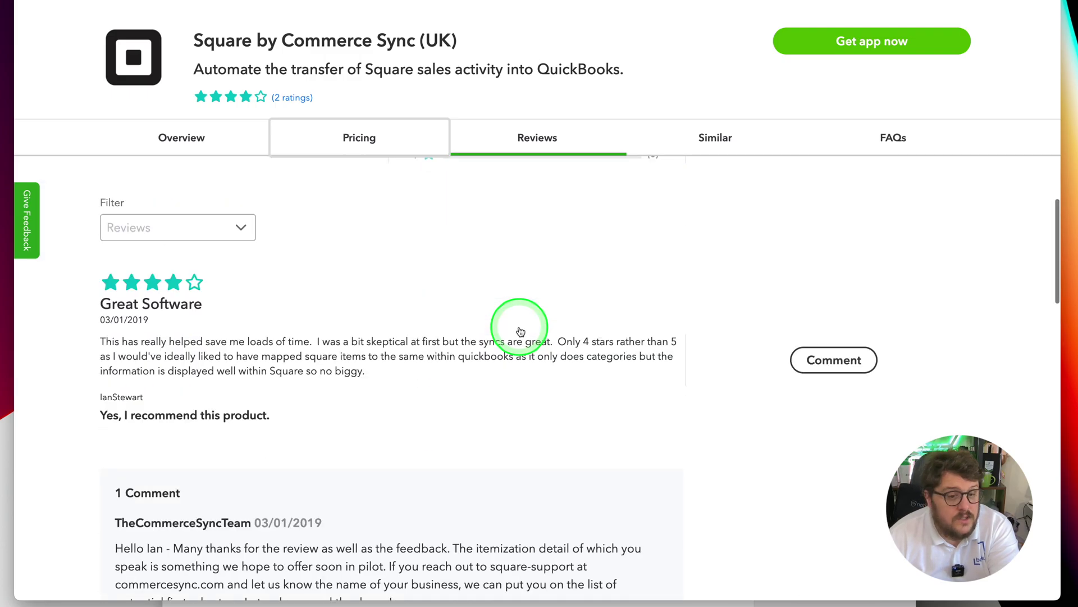
scroll(519, 328, "up", 10)
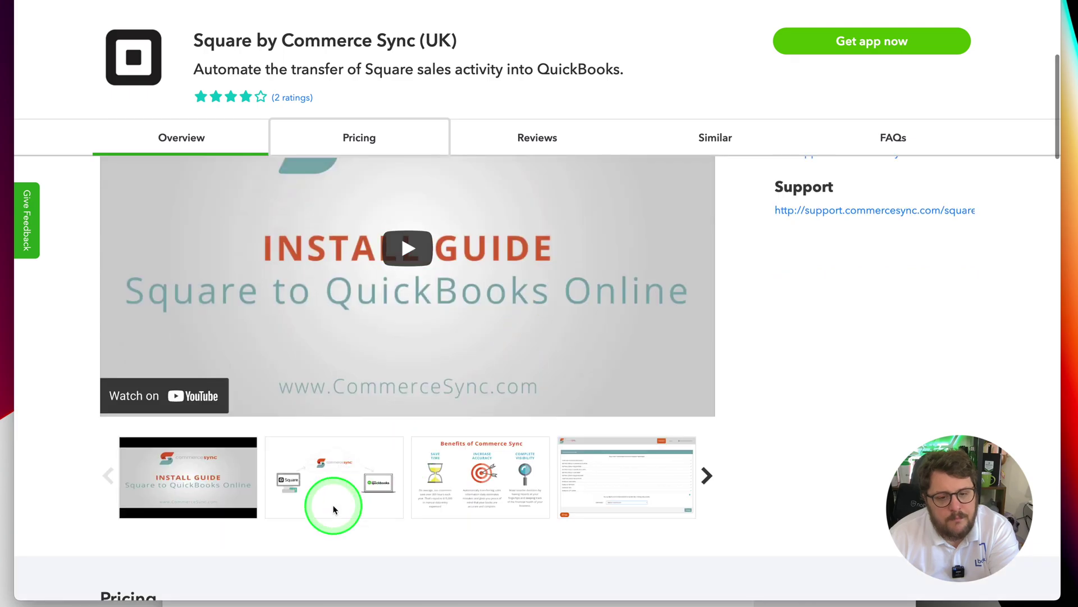
left_click(610, 479)
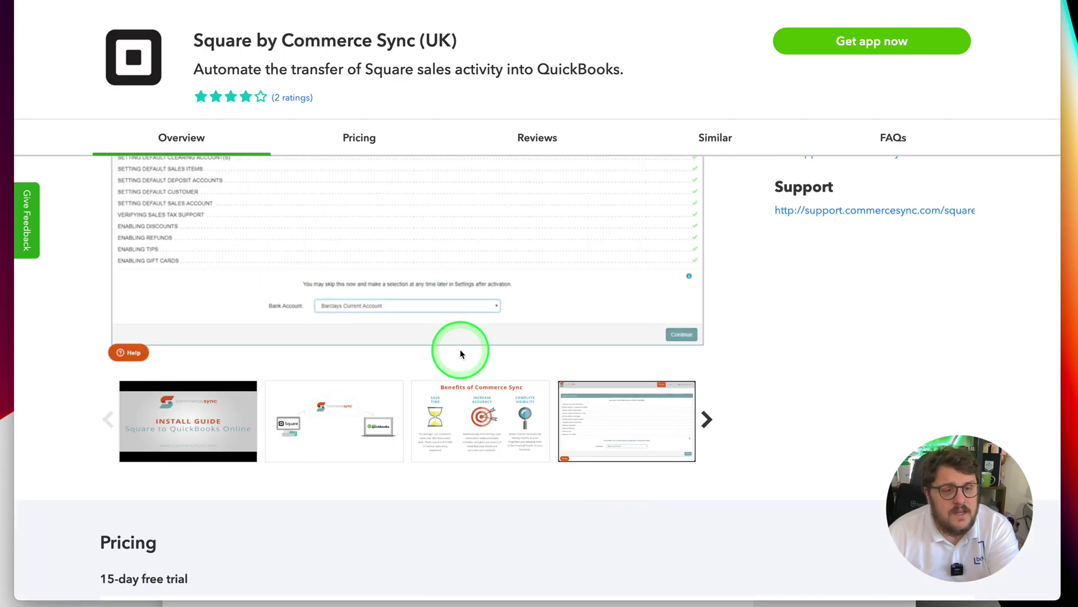
scroll(460, 354, "up", 3)
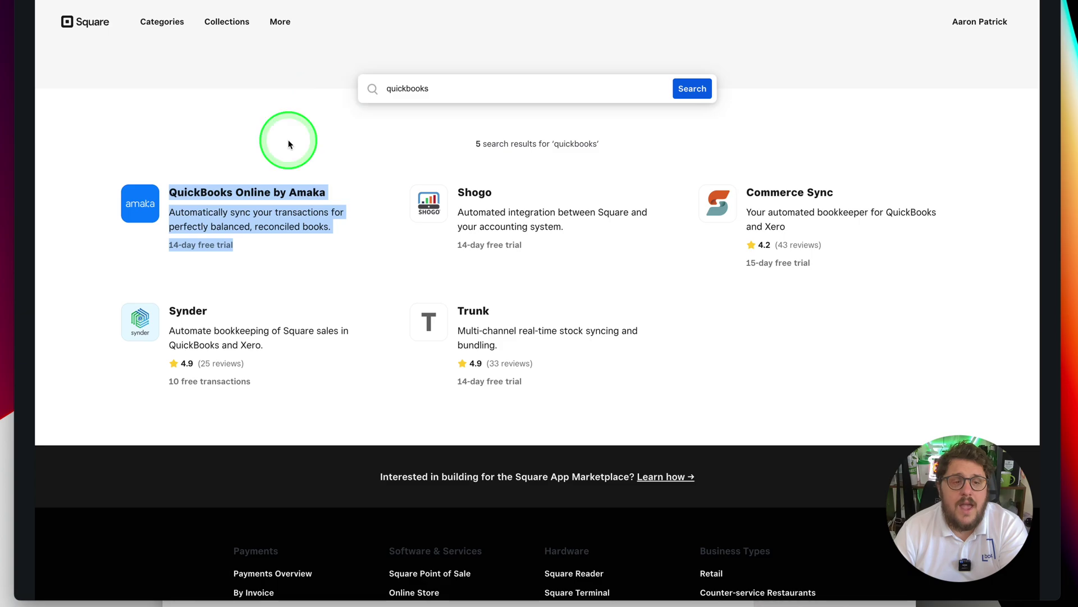
Go back to the quickbooks search and open the QuickBooks Online by Amaka listing.
left_click(290, 144)
left_click(409, 91)
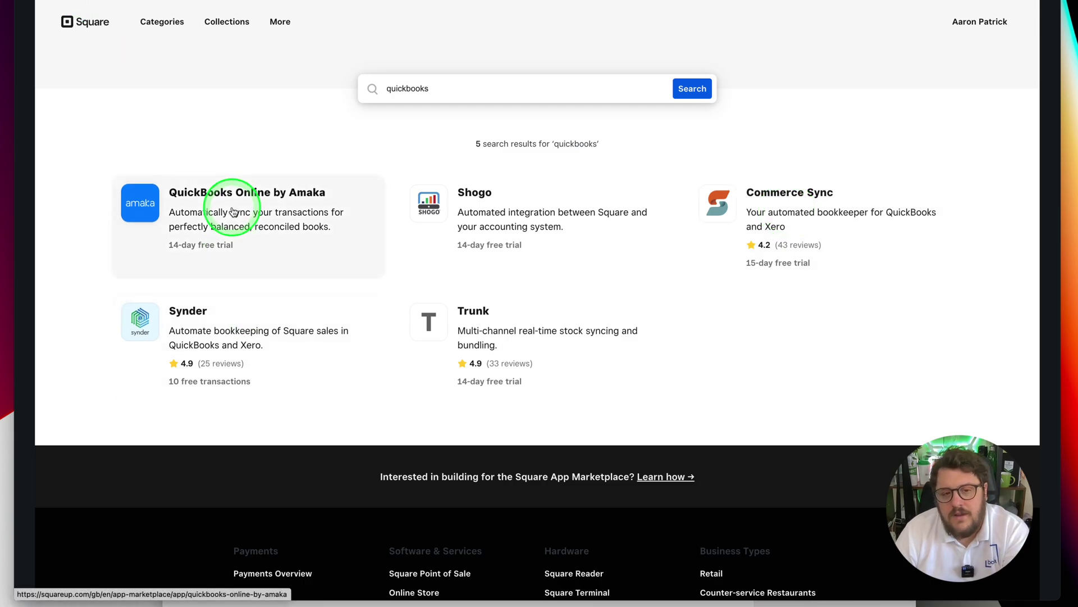
left_click(153, 202)
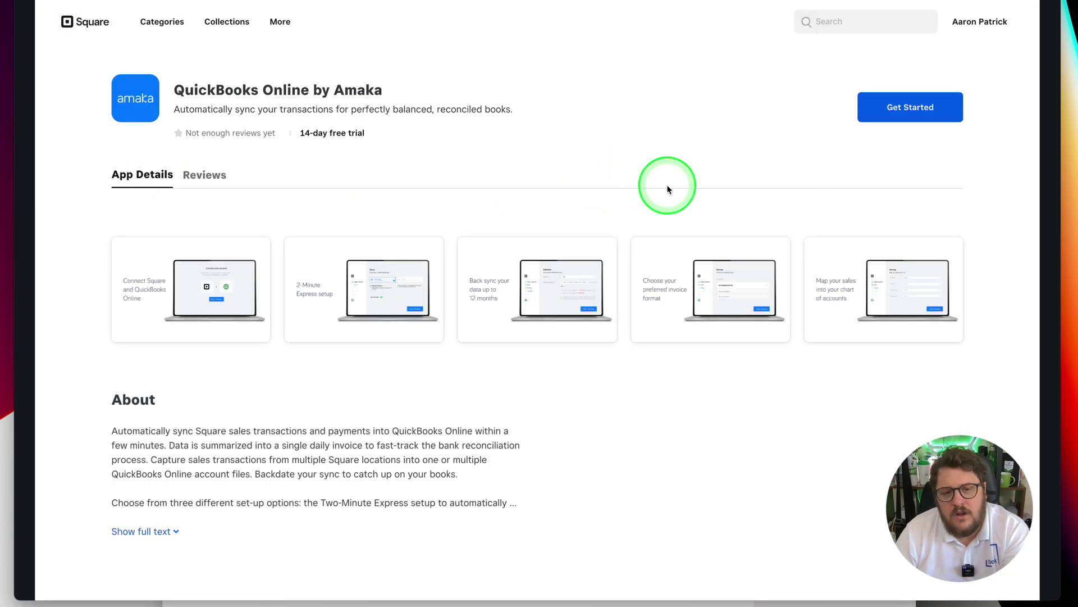
Step through all five enlarged feature screenshots, then close the enlarged view.
left_click(221, 290)
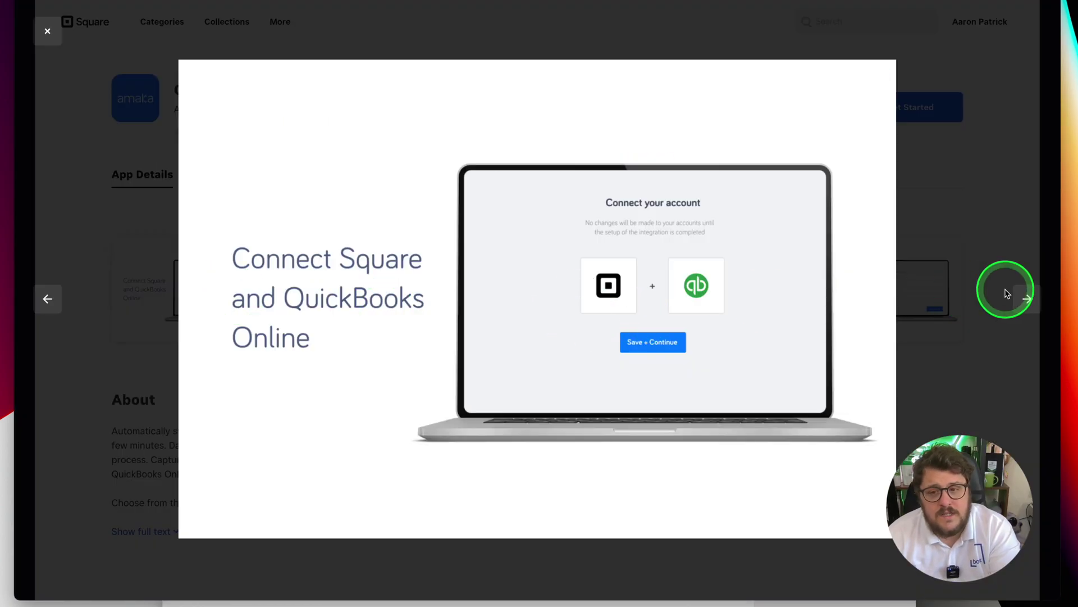
left_click(1023, 299)
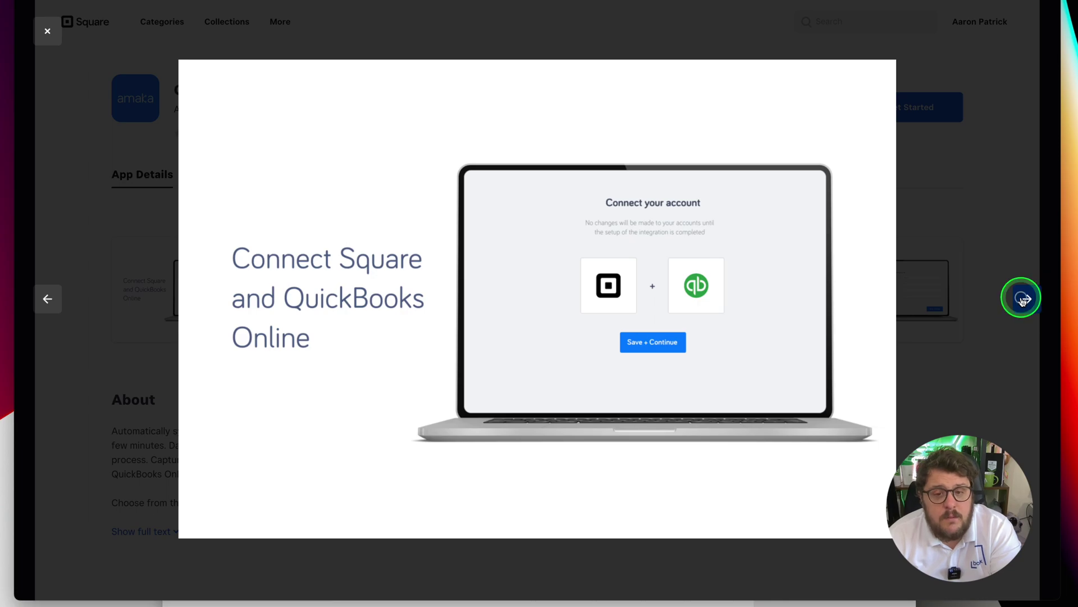
left_click(1023, 299)
left_click(1023, 299)
left_click(1023, 300)
left_click(978, 130)
scroll(559, 322, "down", 3)
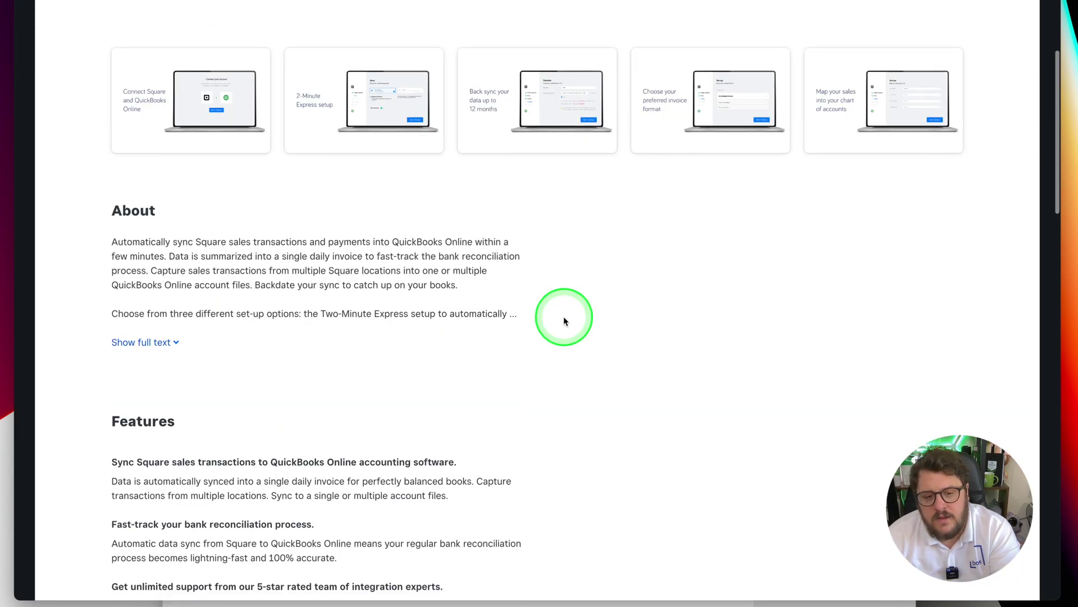
scroll(619, 315, "up", 4)
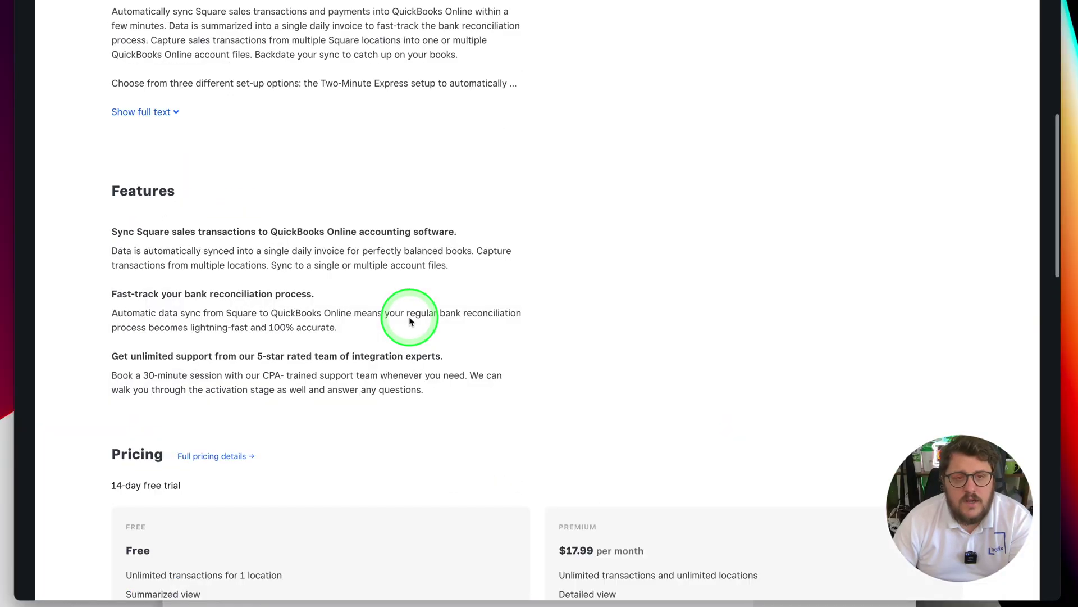
scroll(409, 315, "up", 7)
scroll(362, 344, "down", 5)
scroll(362, 344, "down", 5)
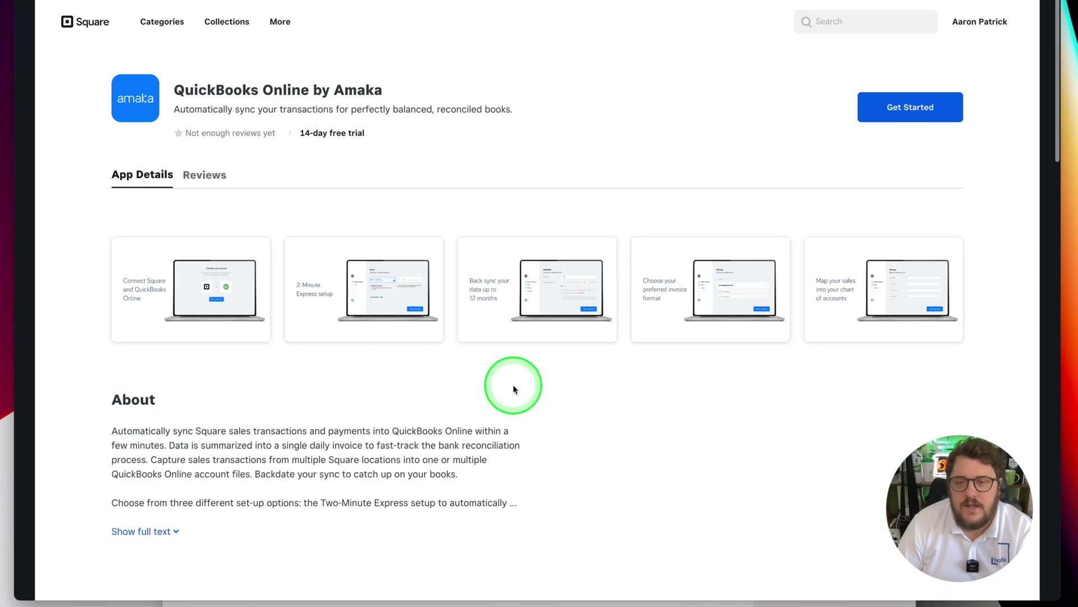
Sign up for a free Amaka account and start a new Square + QuickBooks integration.
left_click(895, 97)
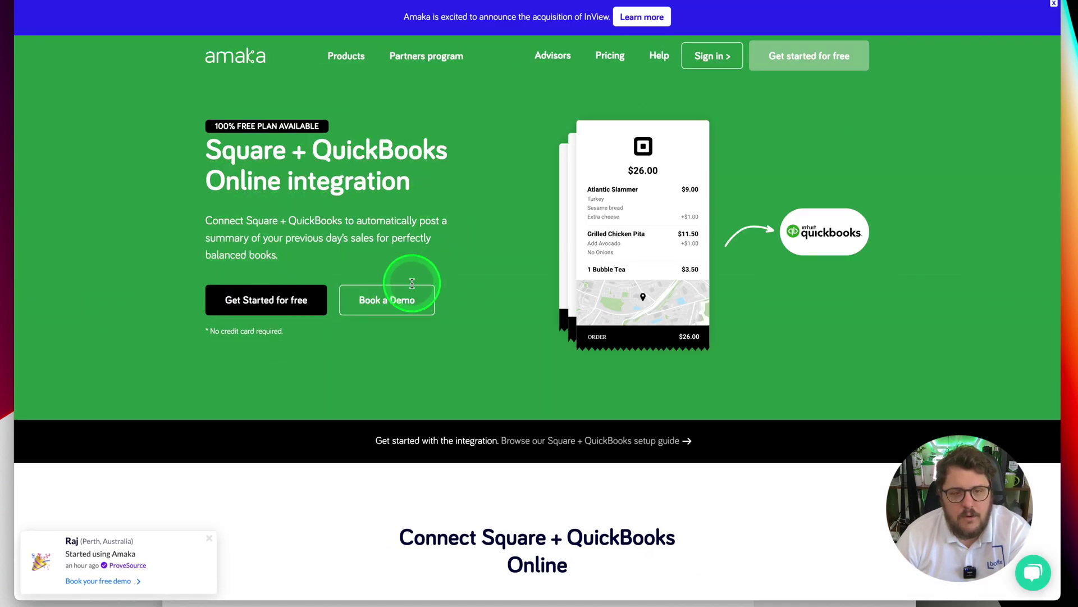
left_click(251, 309)
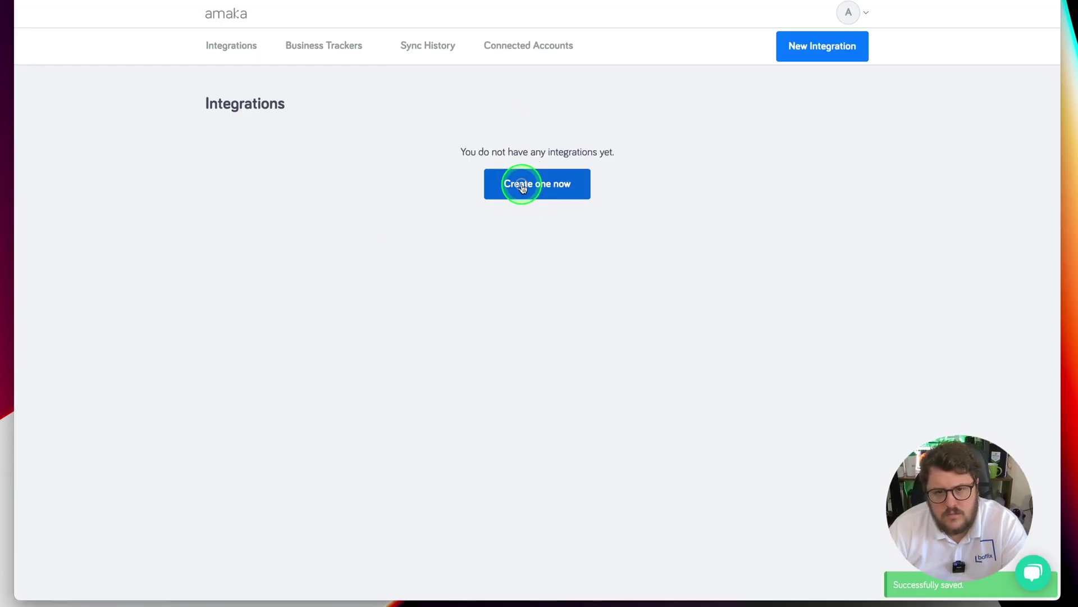
left_click(520, 183)
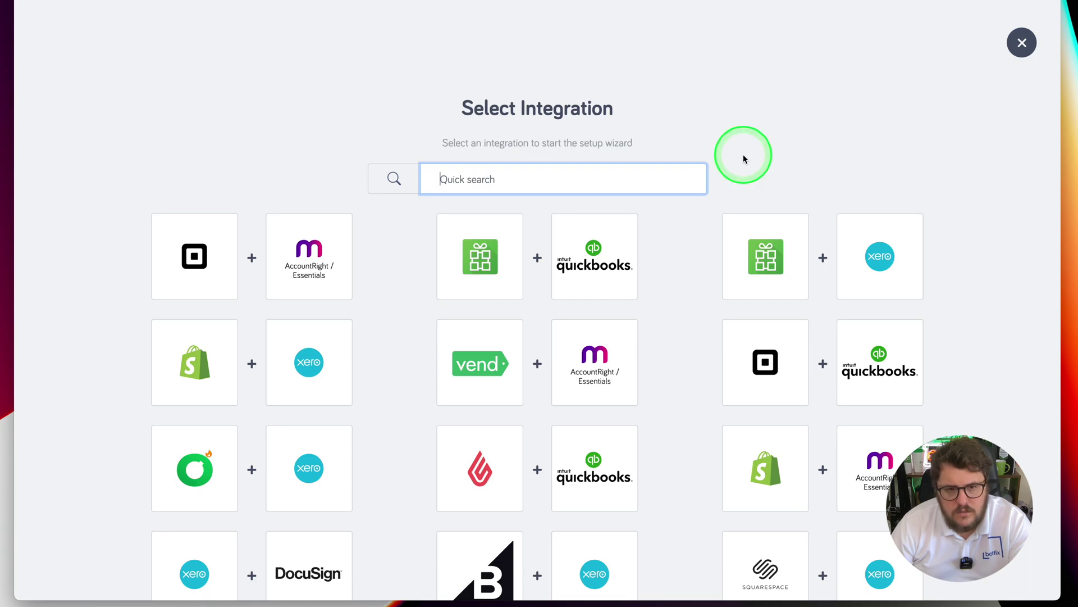
scroll(744, 159, "down", 7)
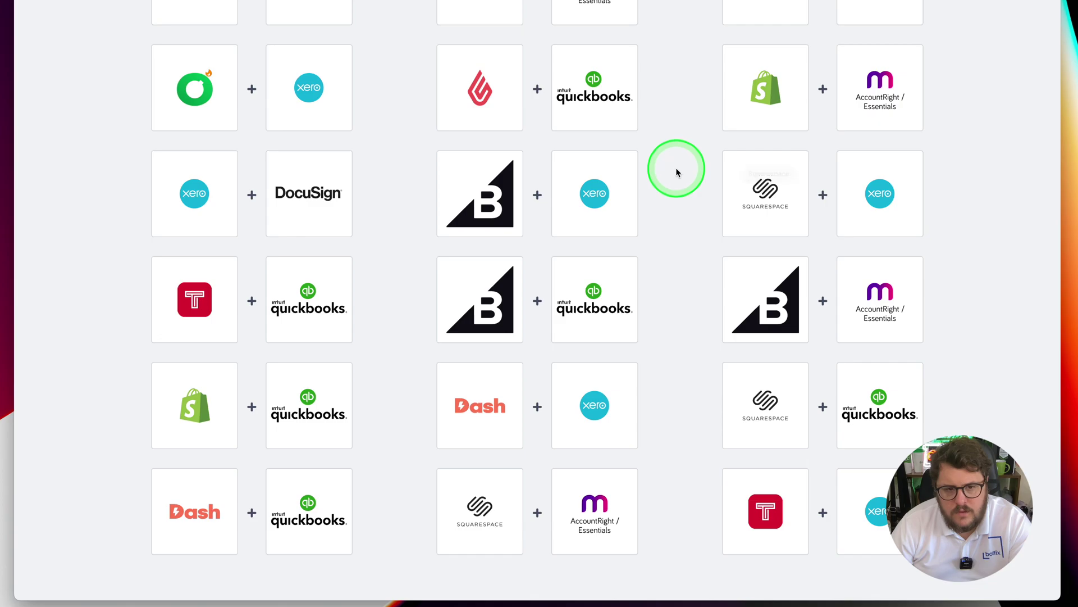
scroll(655, 168, "up", 5)
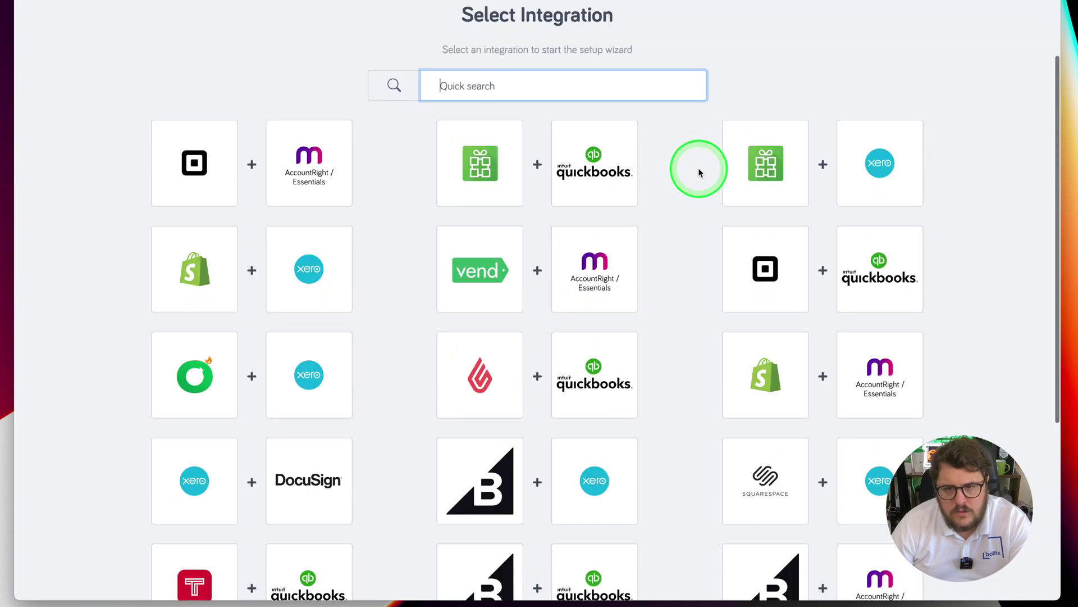
left_click(810, 279)
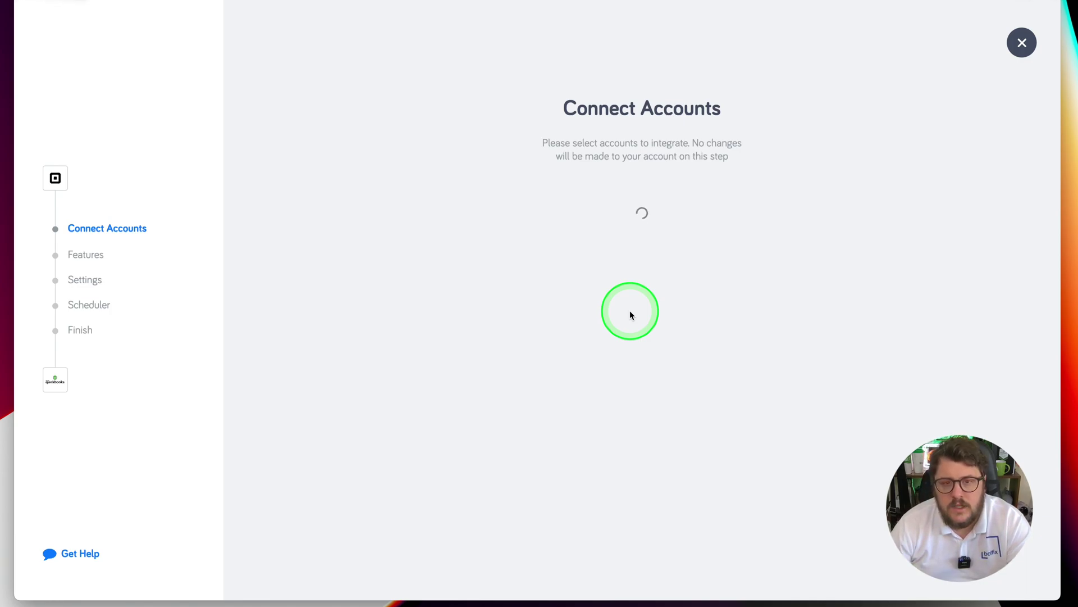
Connect and authorize the Square account with timezone Europe/London and a connection nickname.
left_click(424, 335)
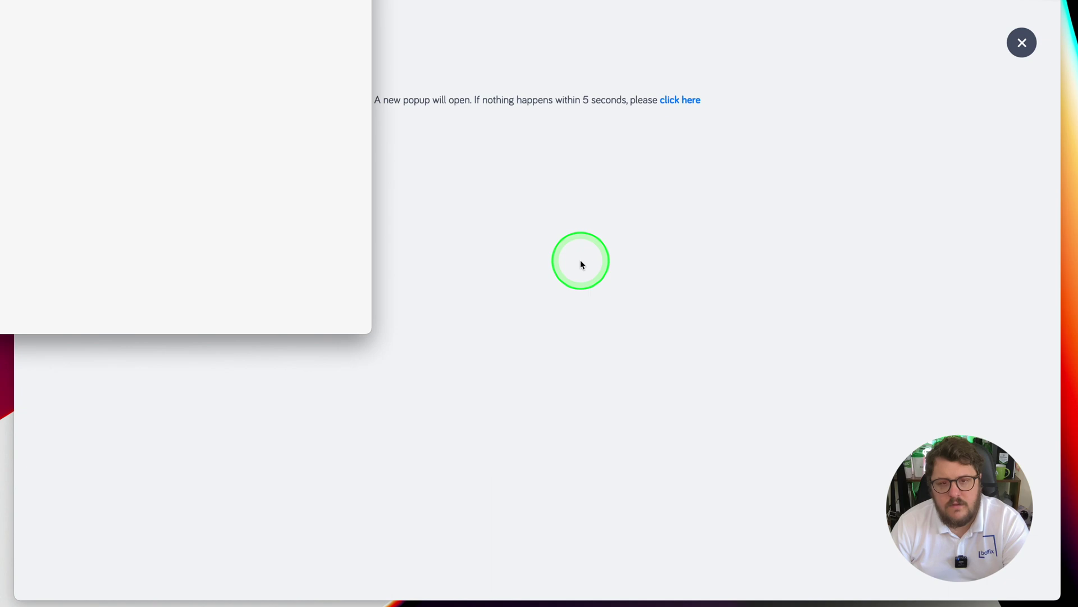
left_click(309, 321)
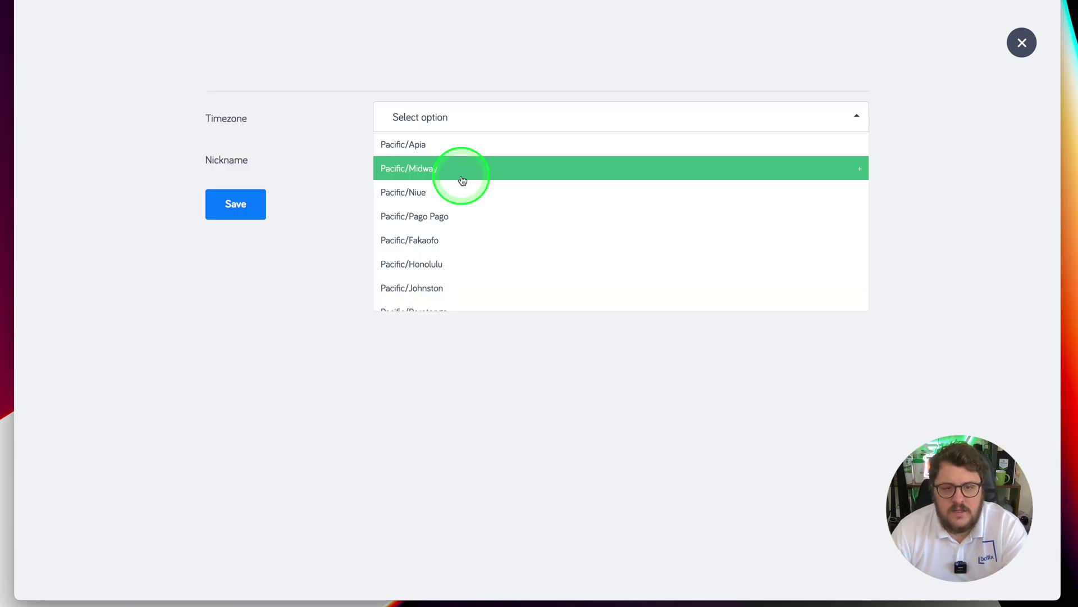
scroll(483, 234, "down", 15)
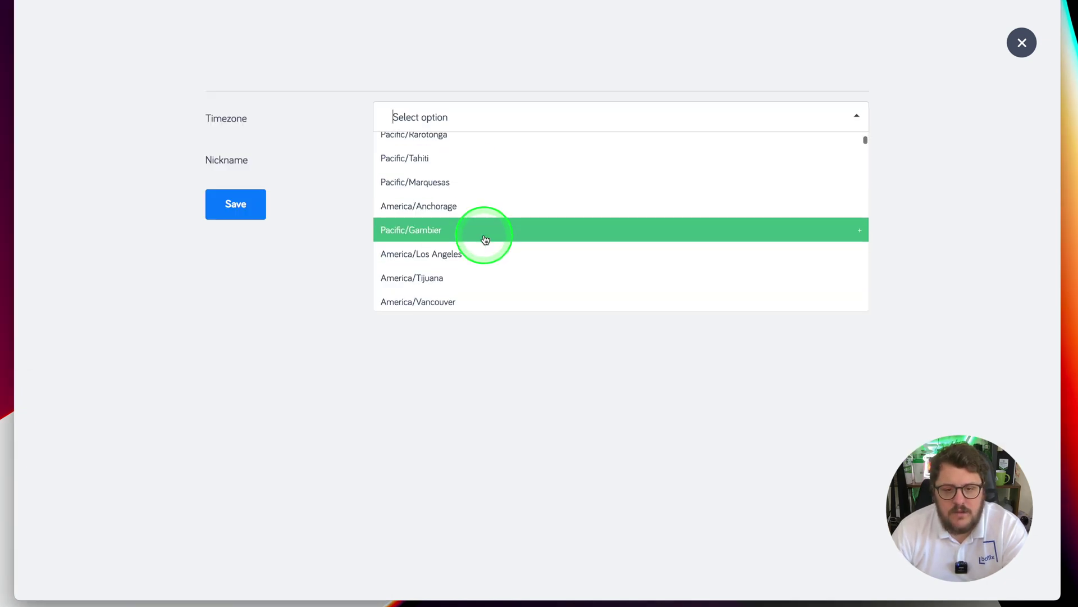
scroll(524, 216, "up", 10)
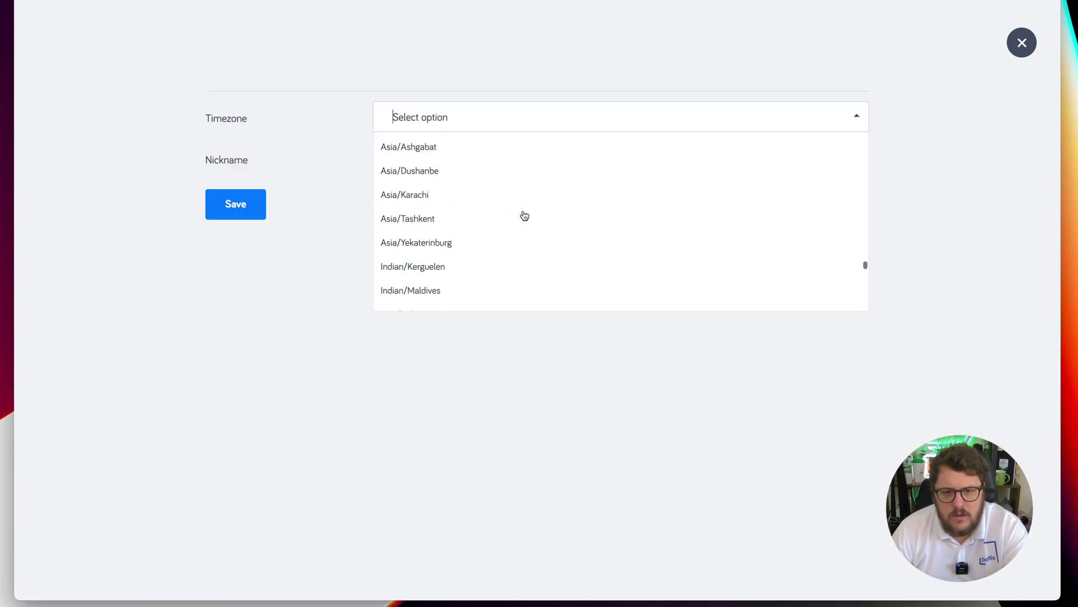
scroll(507, 250, "down", 1)
scroll(507, 250, "up", 12)
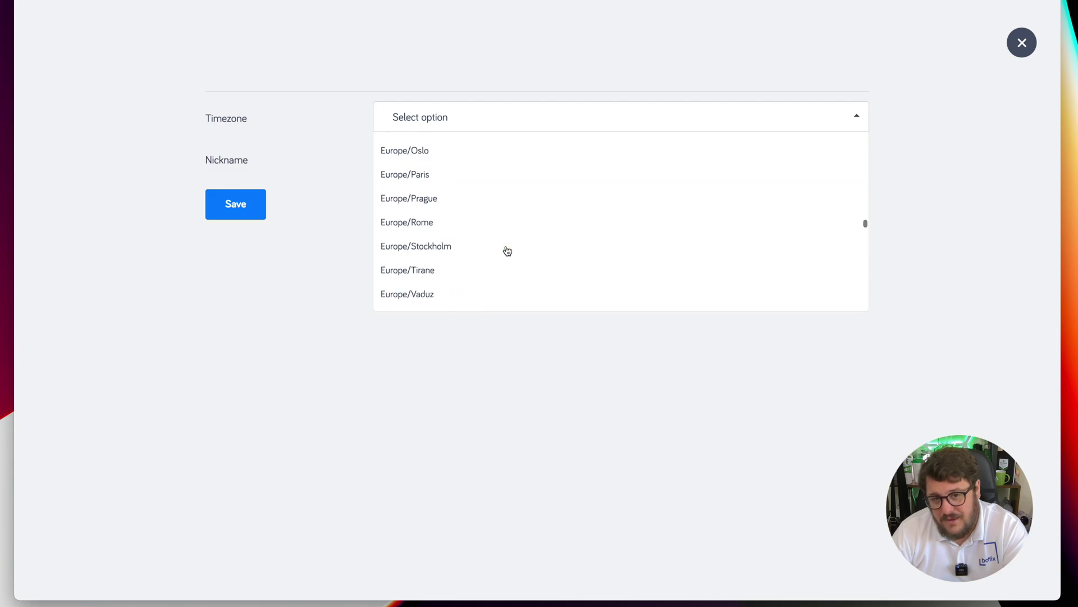
scroll(508, 251, "up", 5)
left_click(457, 212)
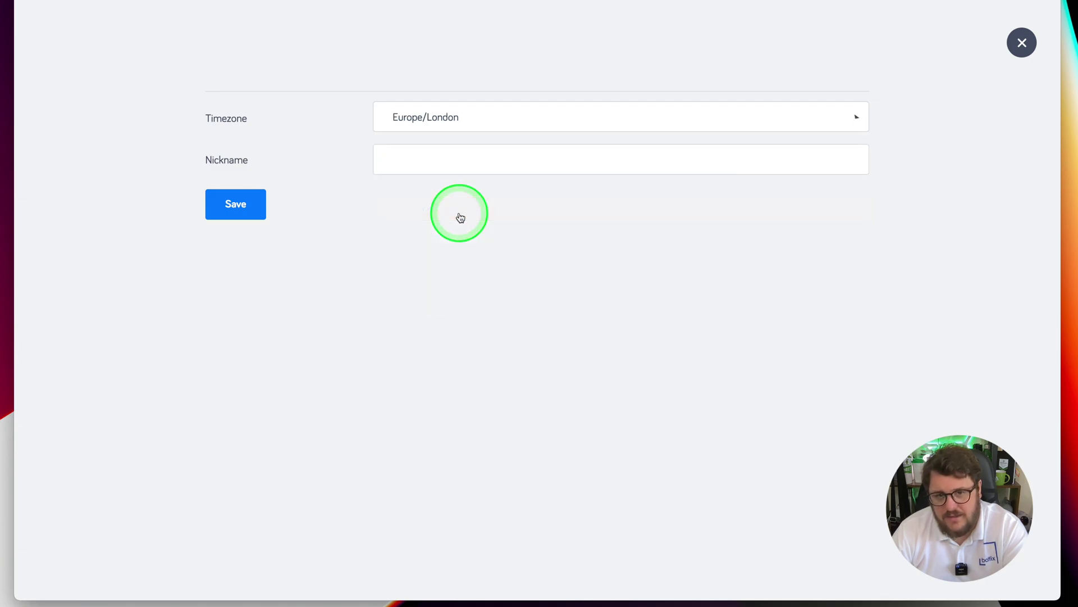
left_click(463, 145)
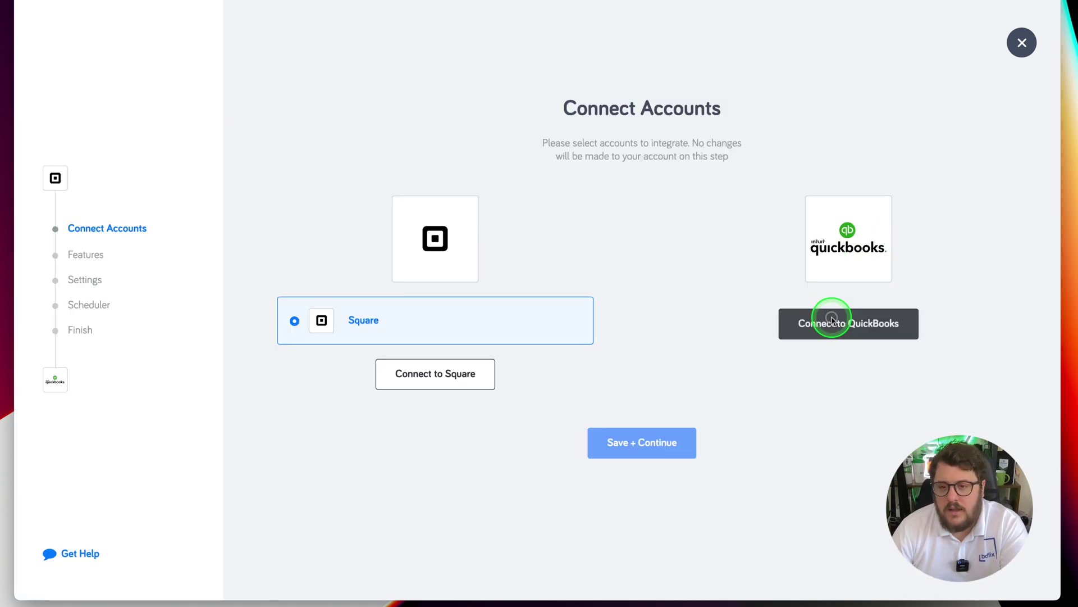
Connect the QuickBooks account with timezone Europe/London and a nickname, and save it.
left_click(831, 318)
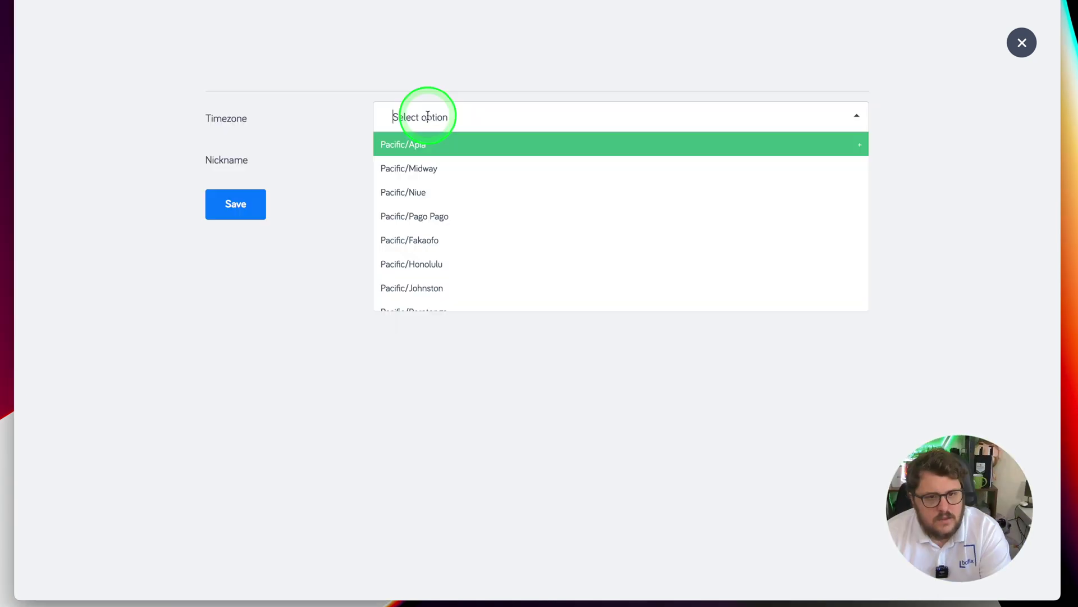
scroll(477, 192, "down", 5)
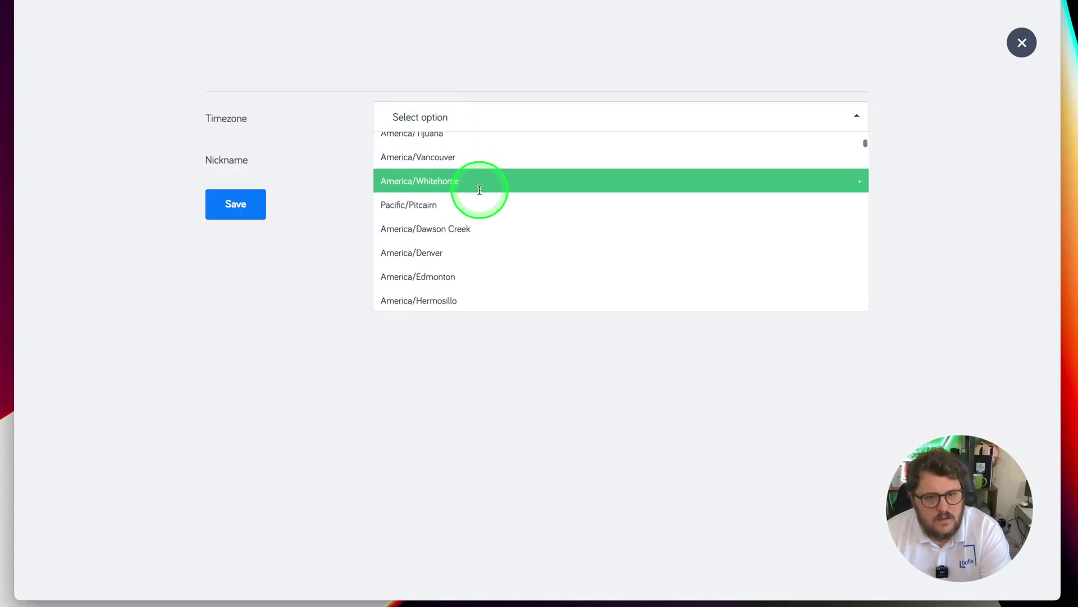
type("london")
left_click(428, 143)
left_click(426, 162)
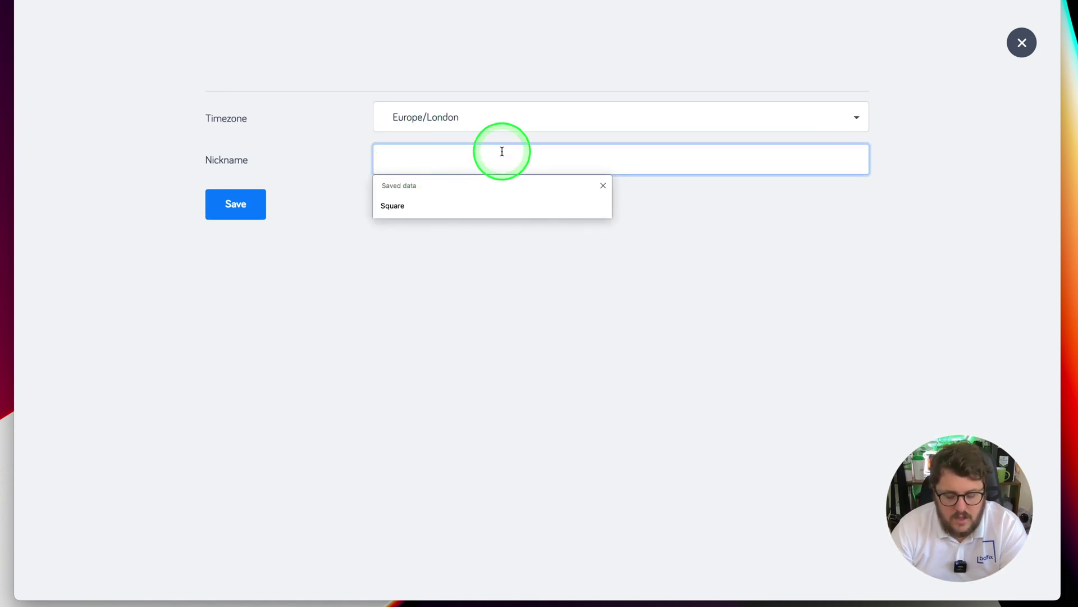
type("QuickBooks")
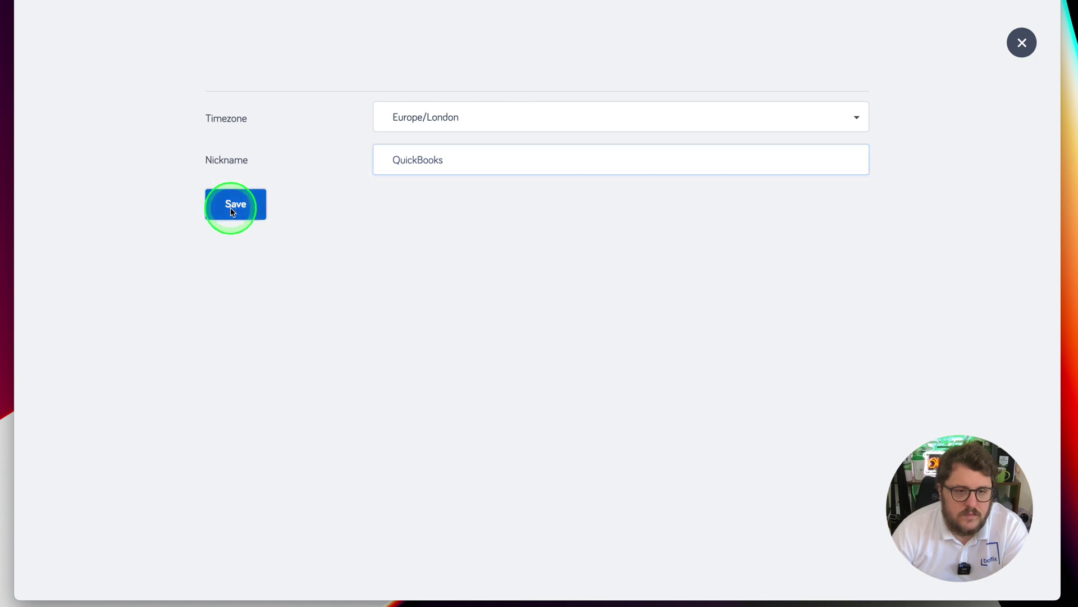
left_click(236, 205)
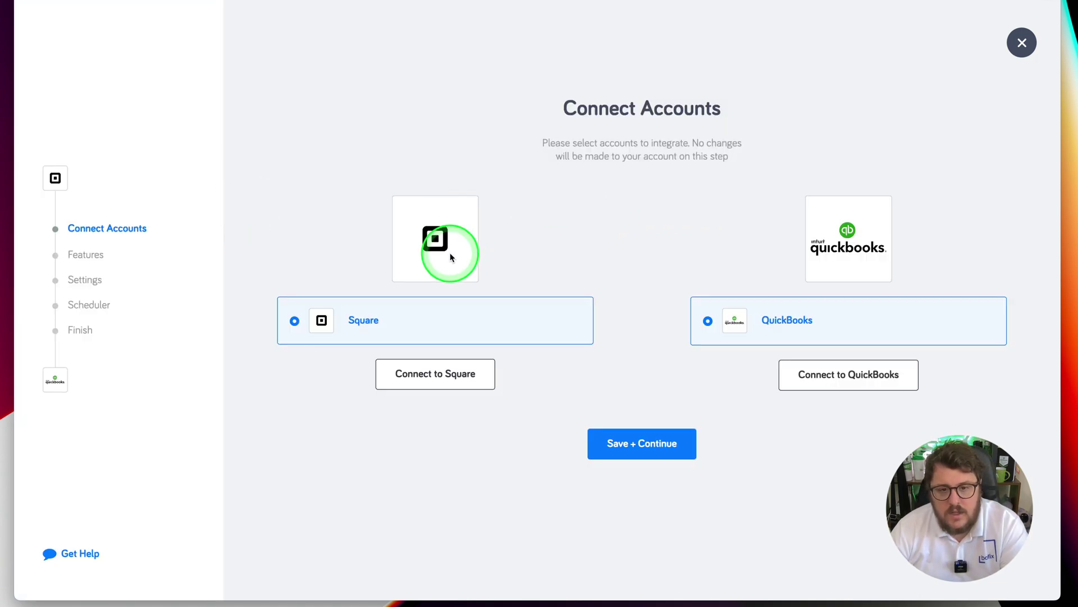
Continue to the Features step and leave Express setup selected.
left_click(647, 464)
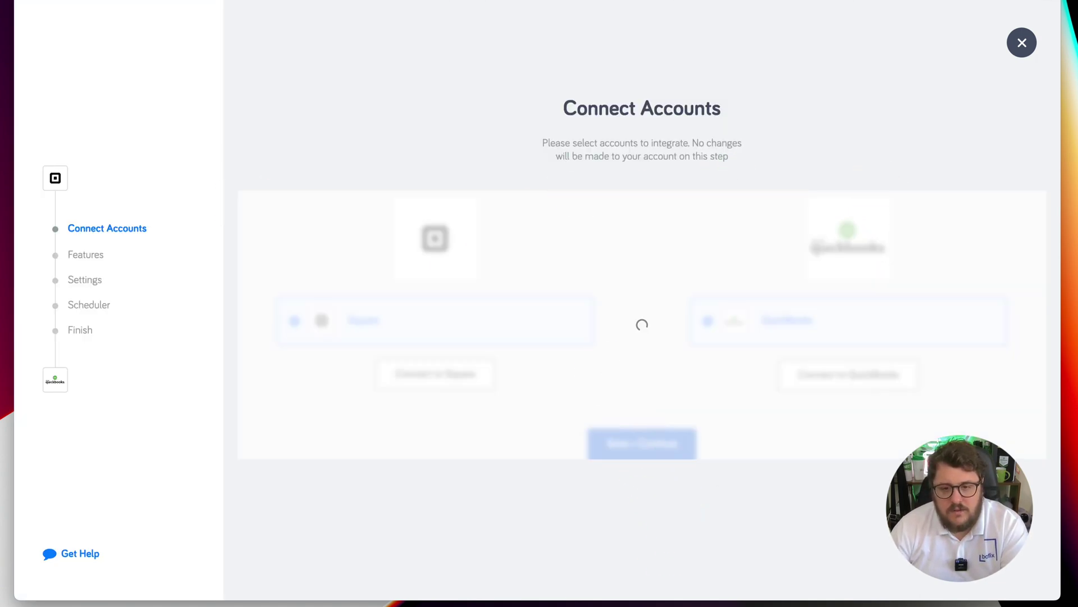
left_click(534, 222)
left_click(295, 235)
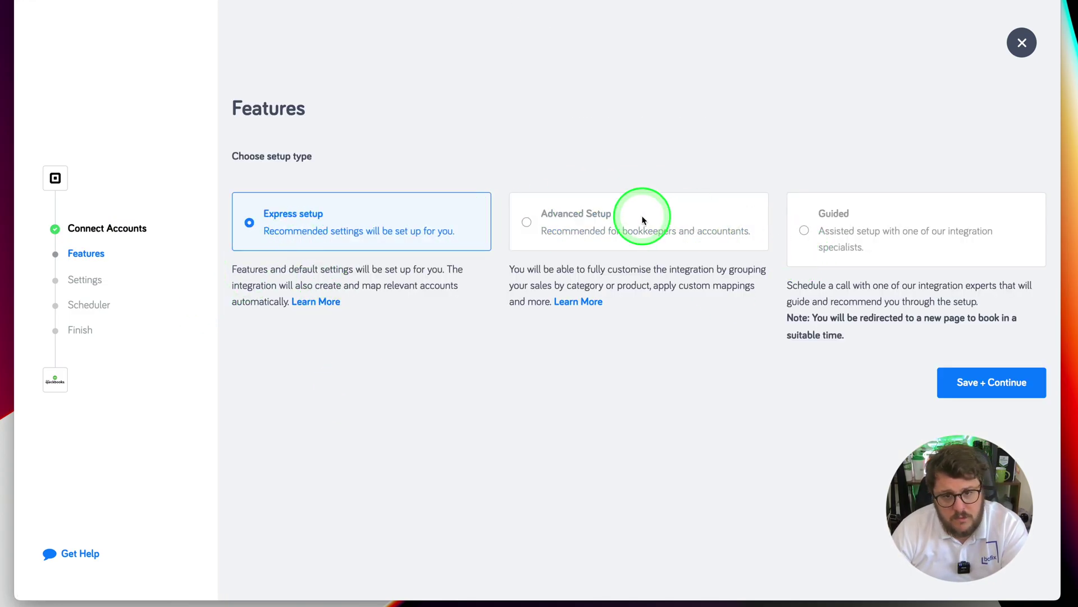
Choose Advanced Setup and continue to the Accounts mapping page.
left_click(528, 225)
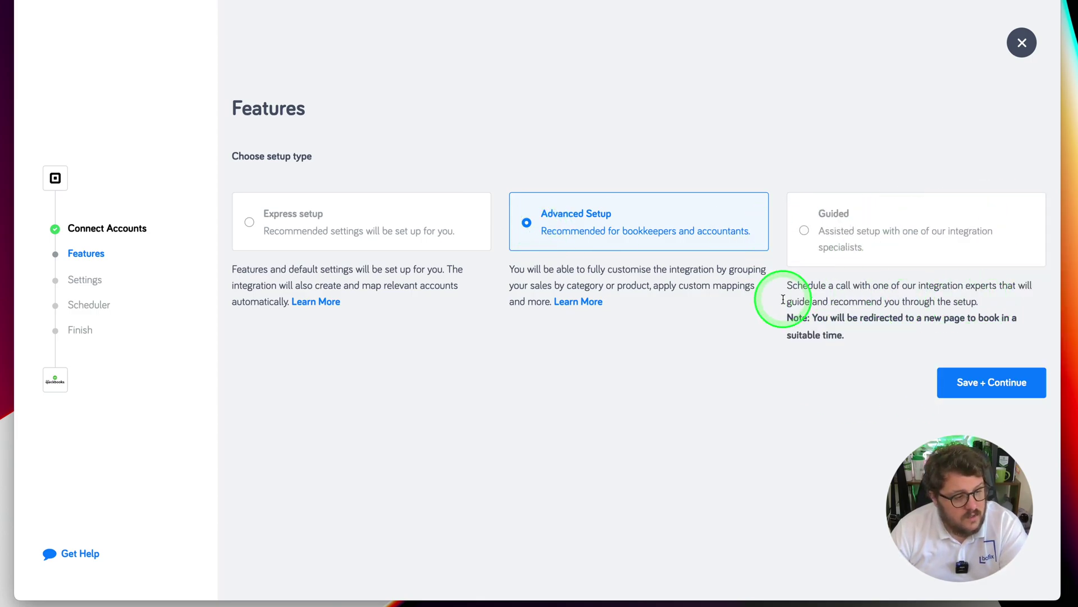
left_click(955, 382)
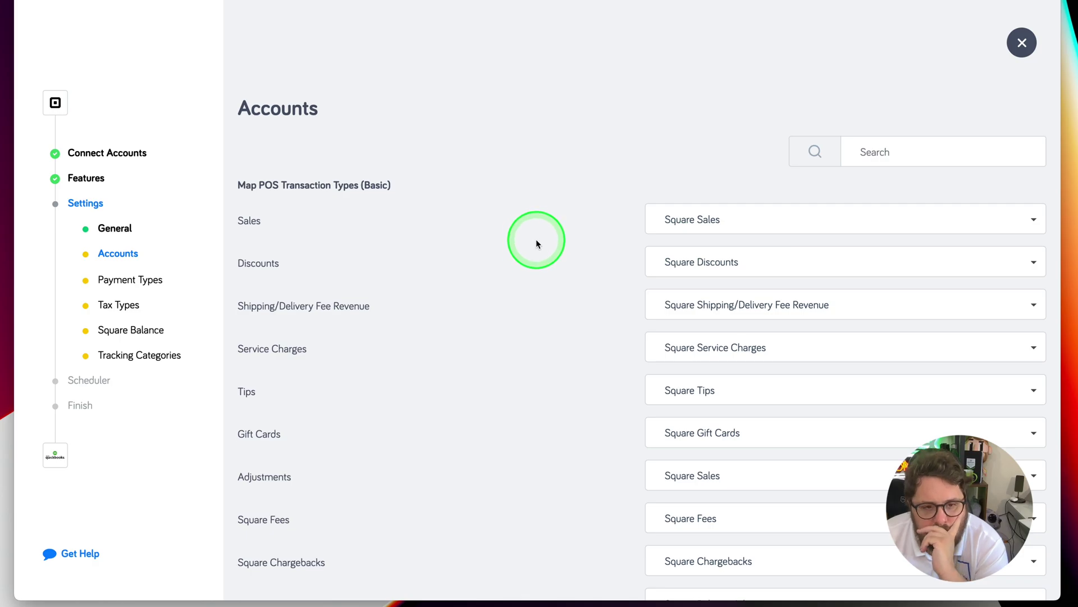
Accept the default account mappings and review the Payment Types mappings for Cash, Gift Card and others.
scroll(681, 253, "down", 3)
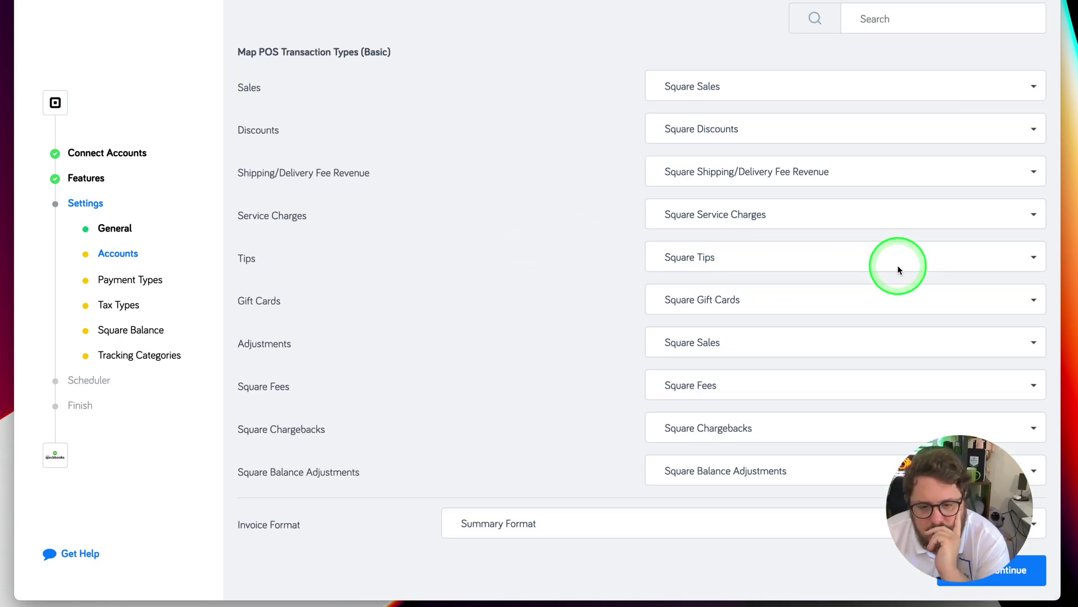
scroll(632, 285, "up", 3)
scroll(809, 364, "down", 3)
left_click(993, 568)
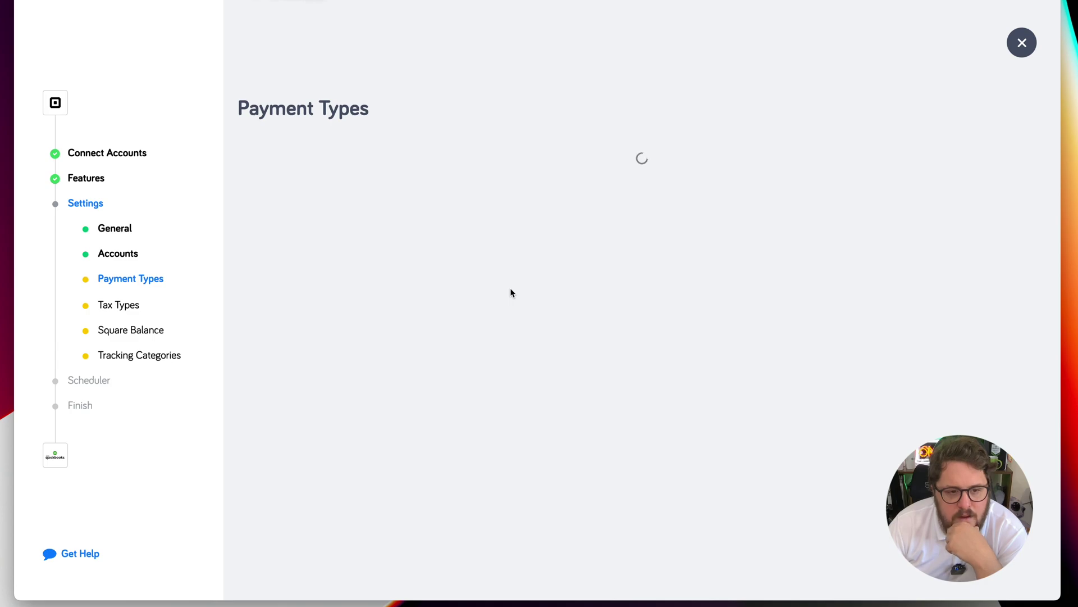
left_click(511, 293)
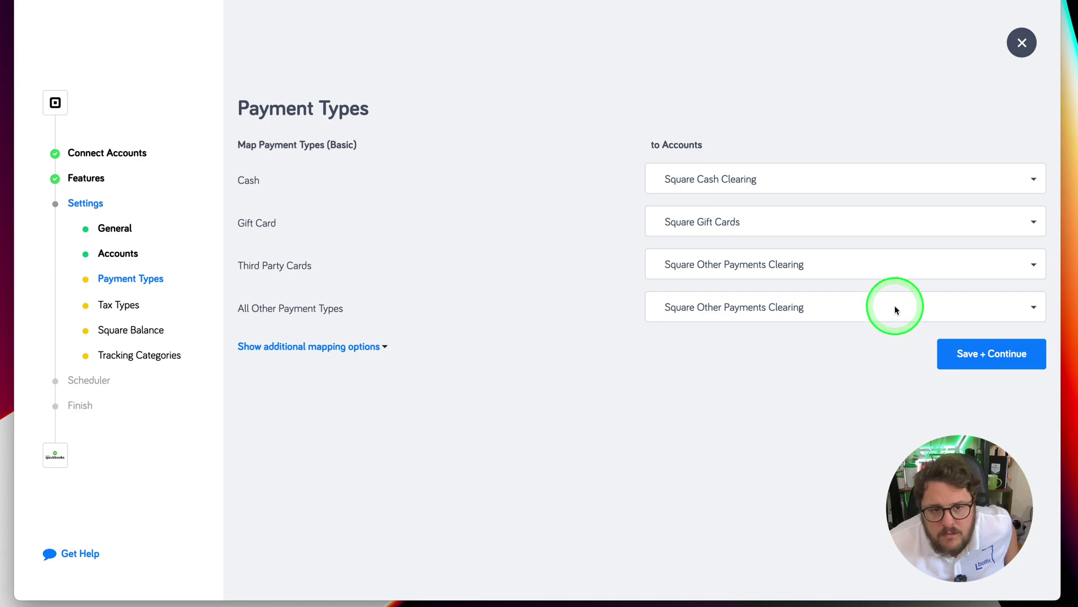
Save the payment types and map Sales, shipping fees and service charges to 20.0% S tax.
left_click(1017, 364)
scroll(766, 387, "down", 2)
scroll(767, 400, "up", 6)
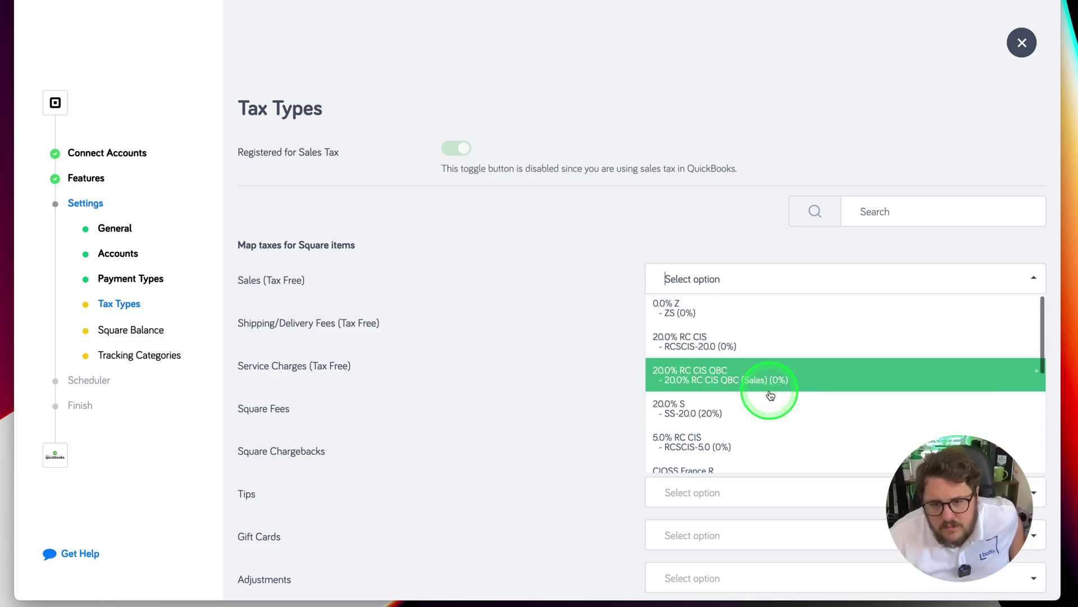
left_click(740, 398)
left_click(760, 322)
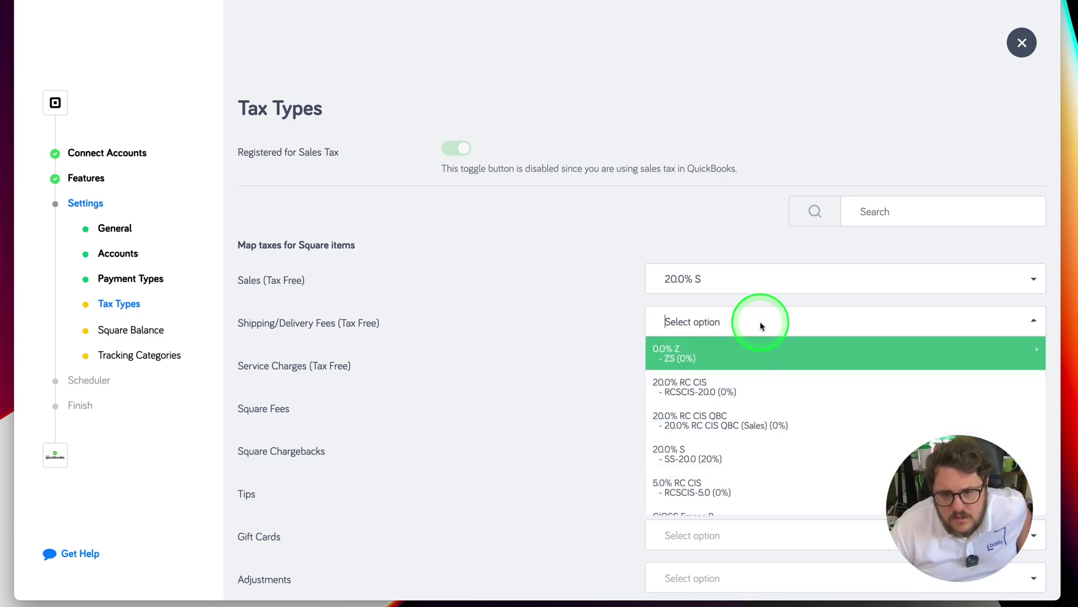
left_click(736, 440)
left_click(719, 360)
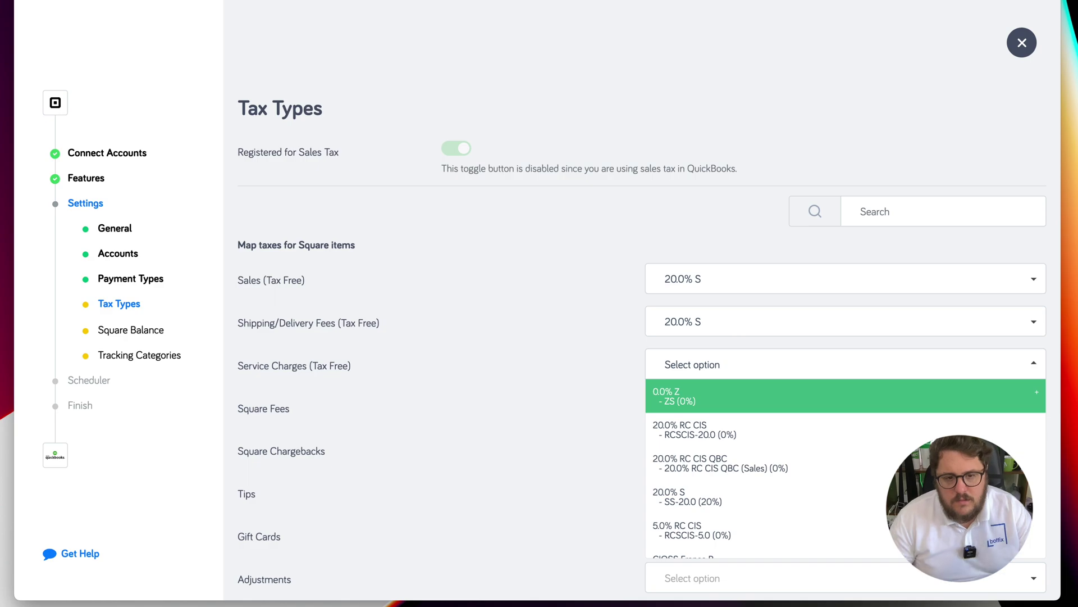
type("20")
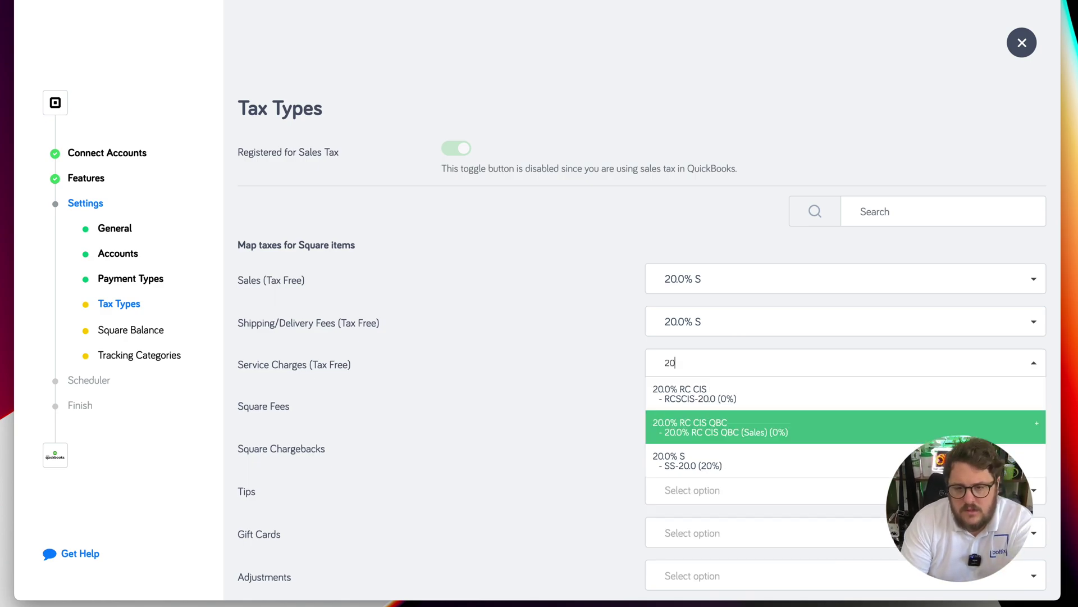
left_click(687, 460)
Set Square Fees to Exempt and Payments to No VAT, then continue.
left_click(719, 405)
left_click(364, 255)
left_click(746, 410)
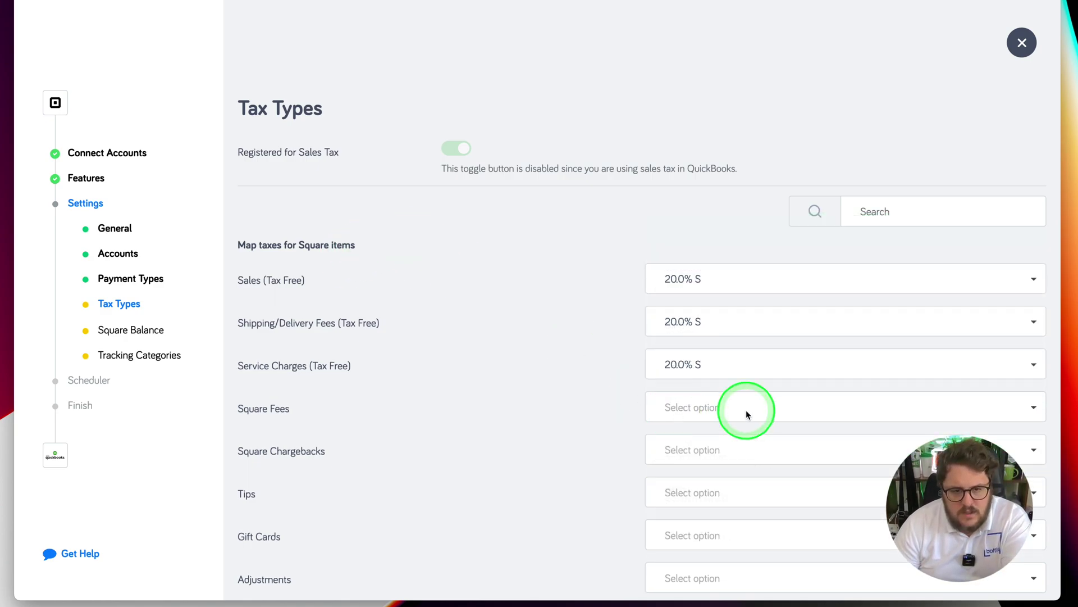
type("ex")
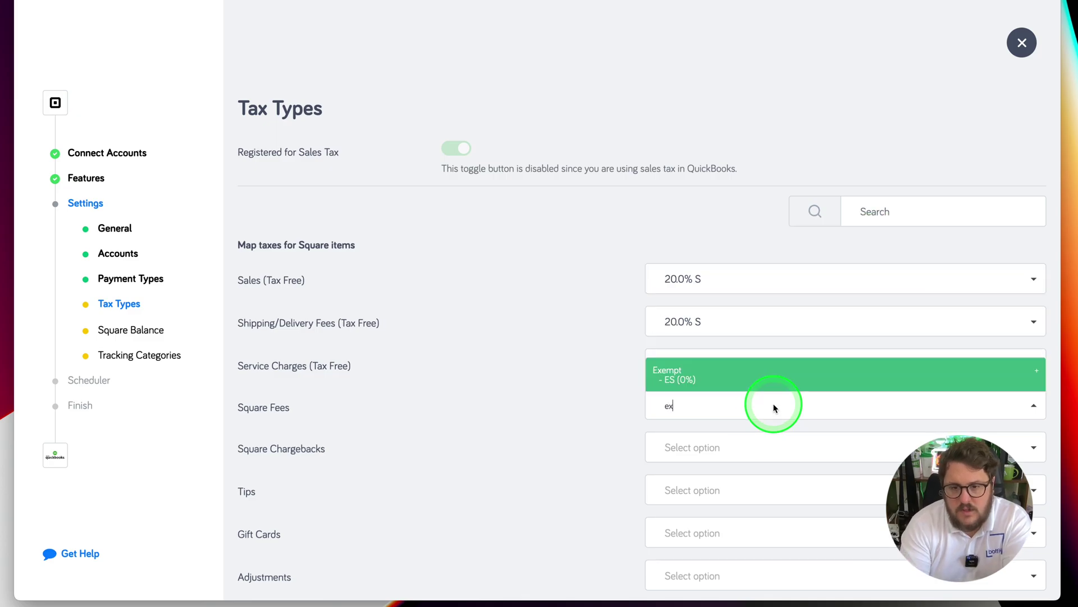
key("Return")
key("Tab")
key("Tab")
key("Tab")
key("Tab")
key("Tab")
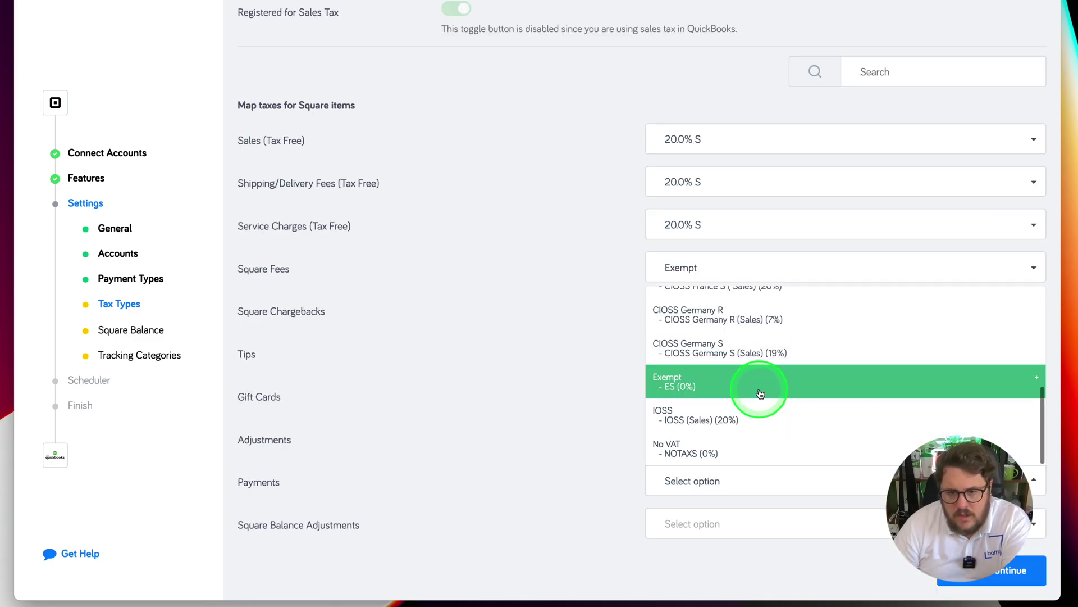
left_click(721, 456)
left_click(987, 570)
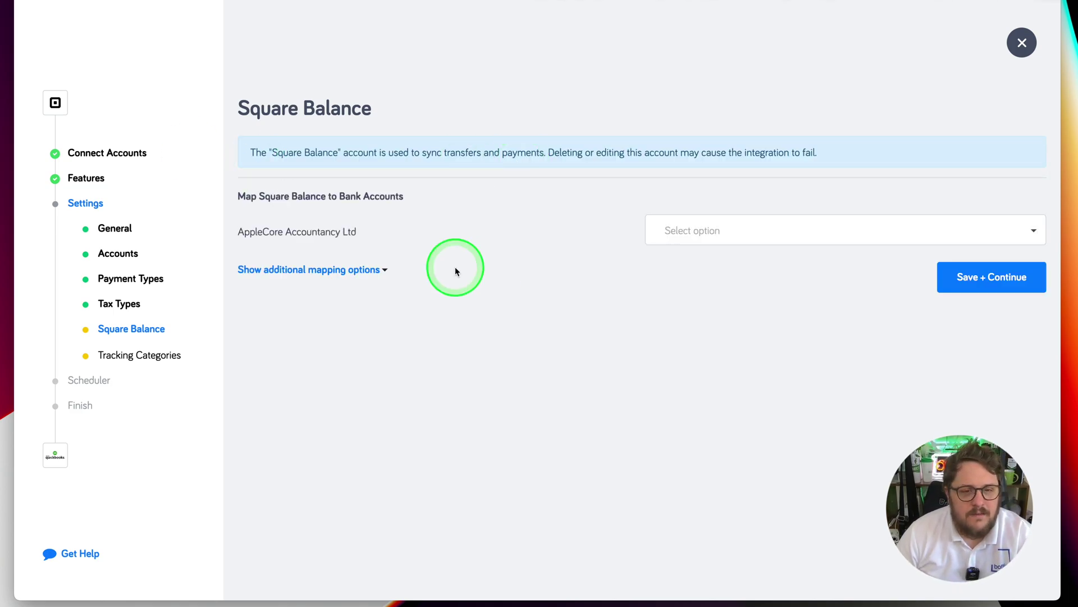
Map Square Balance to the Business Bank account and continue.
left_click(715, 230)
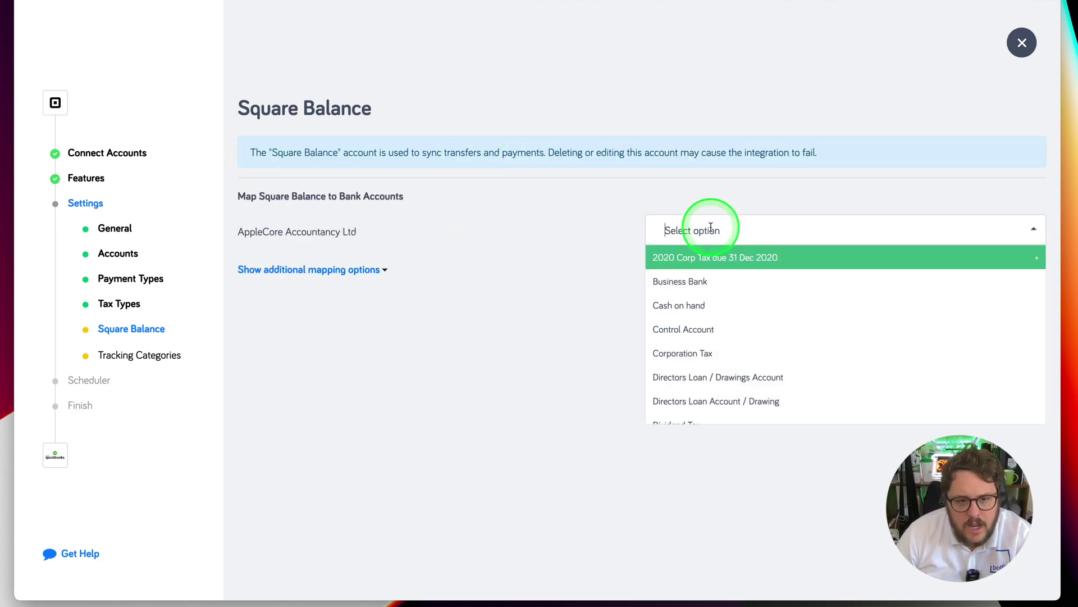
left_click(758, 281)
left_click(1011, 271)
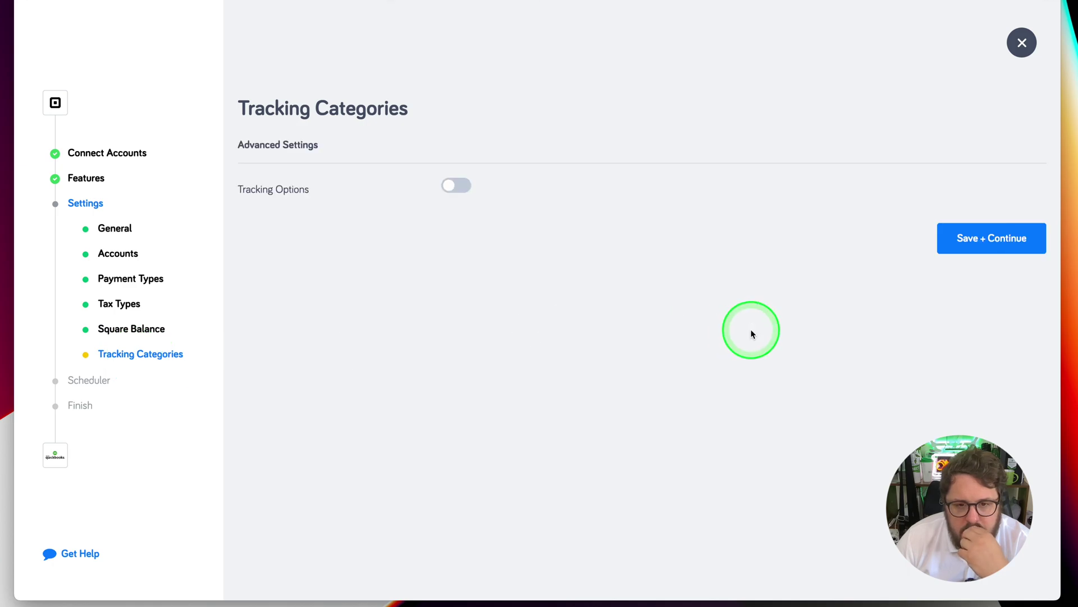
Look at the Tracking Options, leave them off, and continue.
left_click(456, 187)
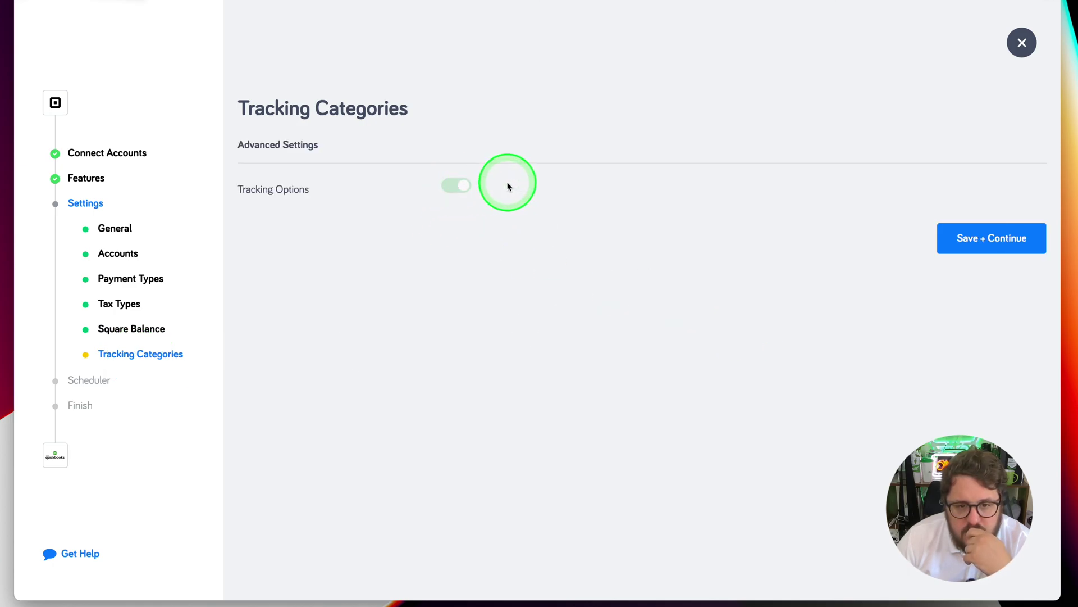
left_click(503, 273)
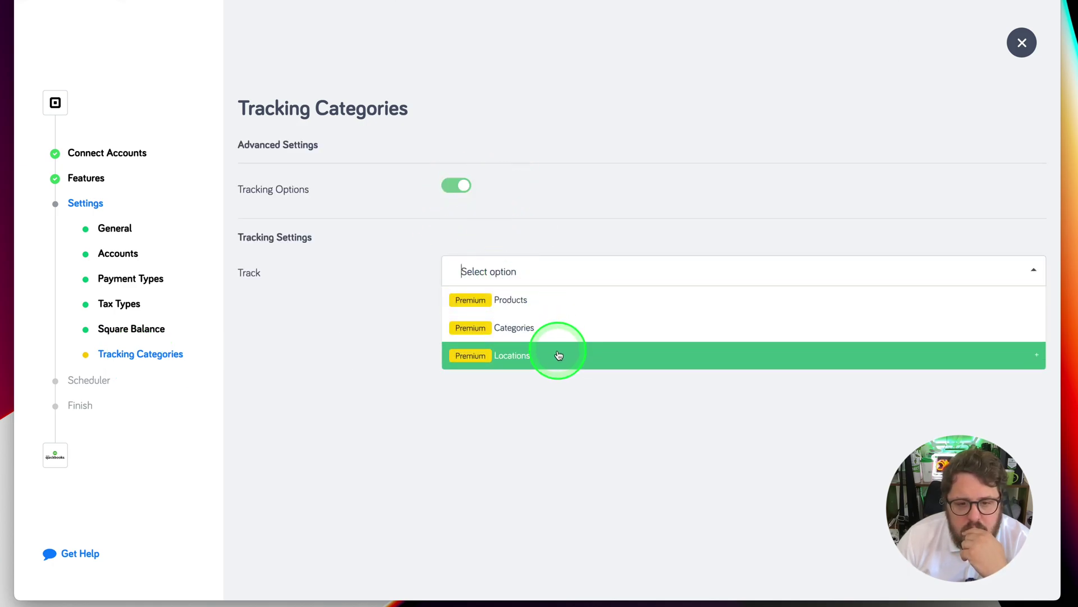
left_click(459, 187)
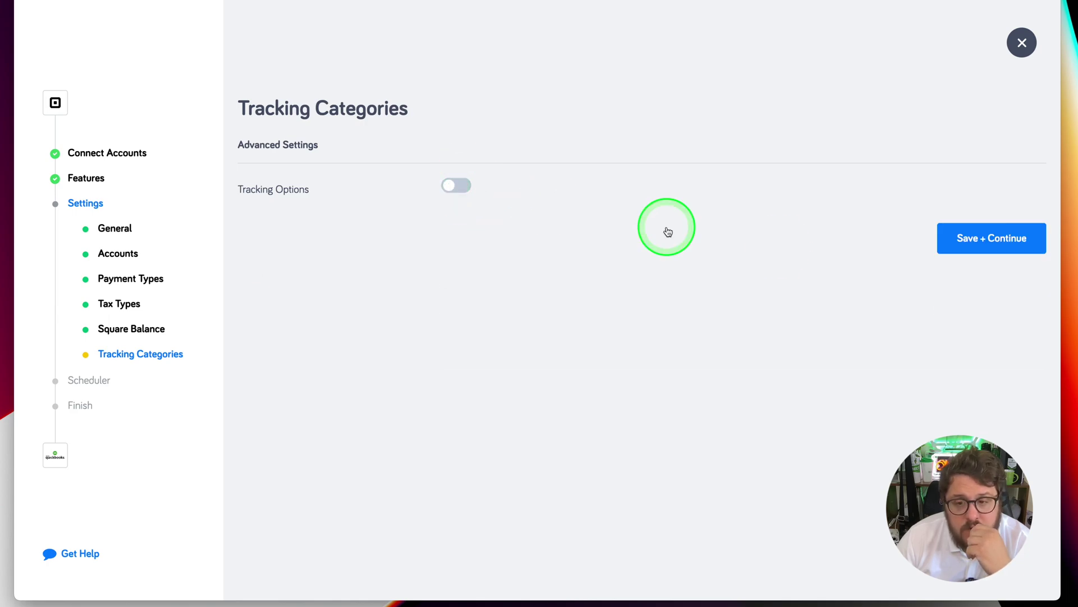
left_click(978, 234)
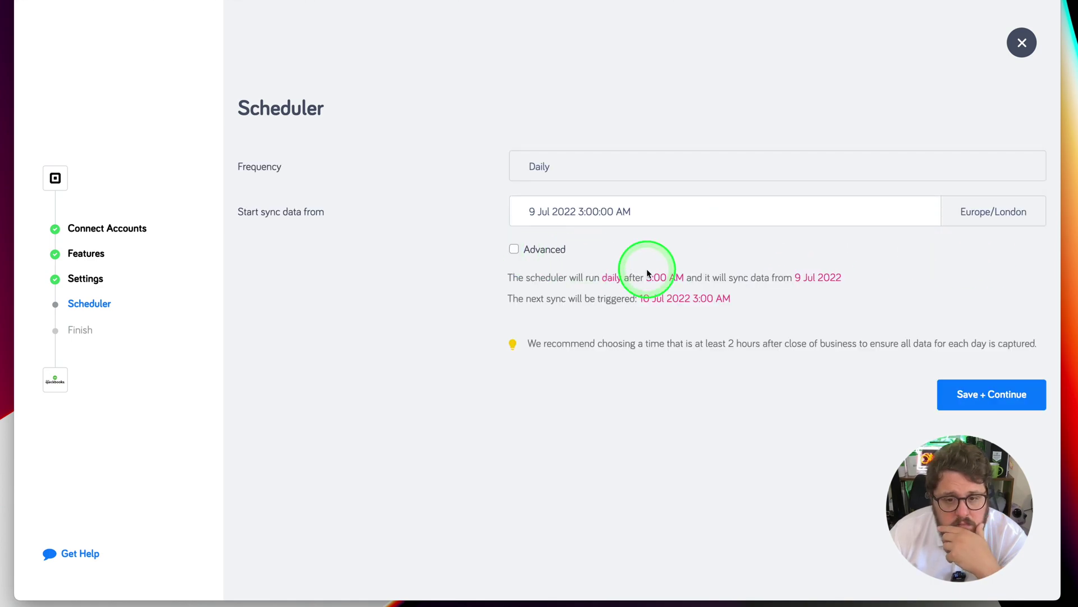
Tick Advanced on the daily Scheduler, save it, and finish the integration setup.
left_click(514, 248)
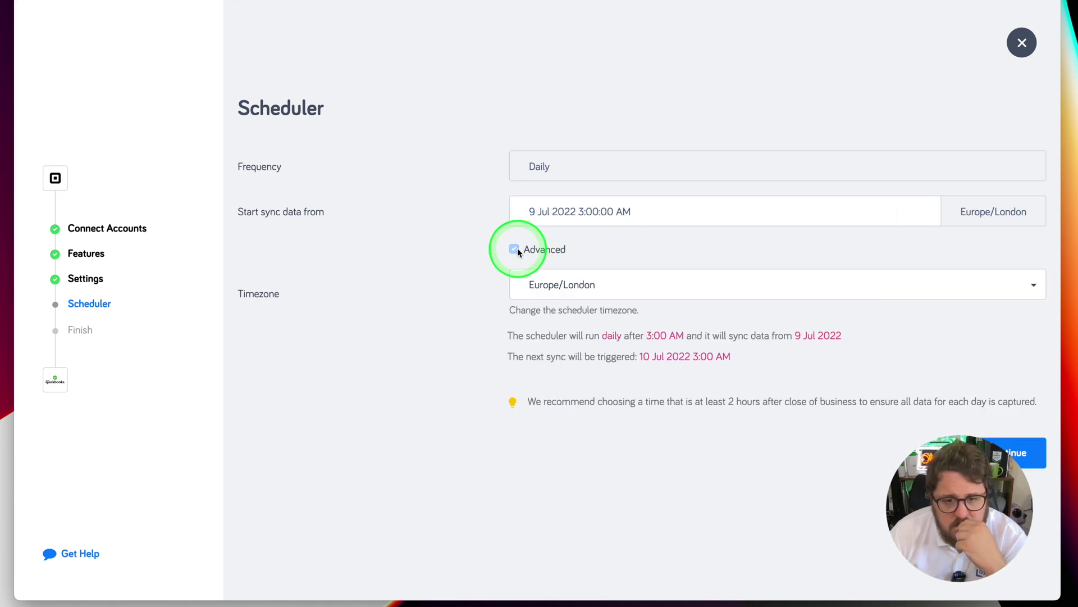
left_click(817, 359)
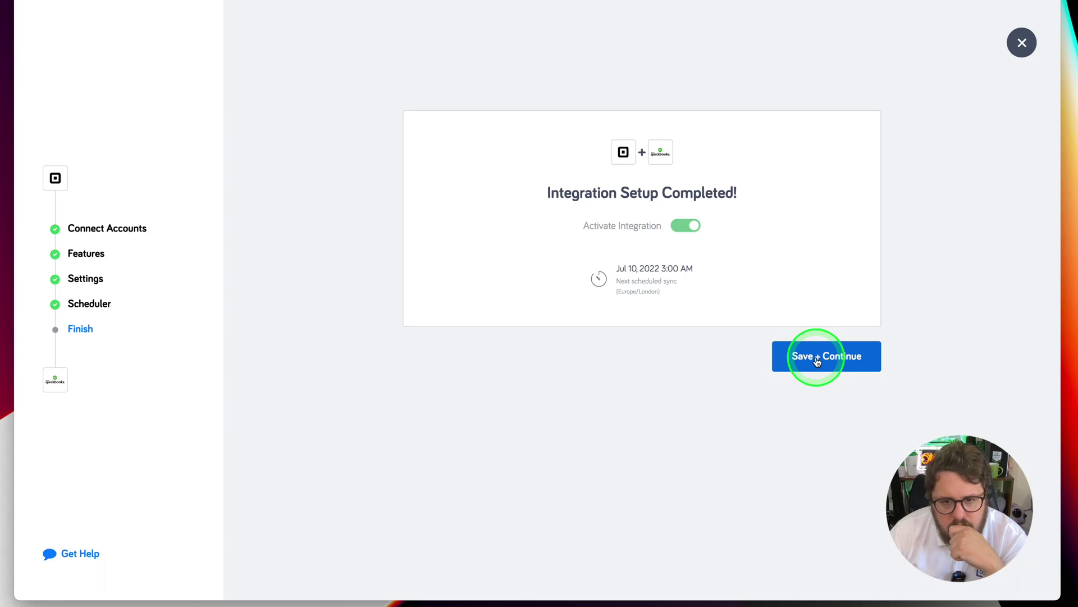
left_click(817, 360)
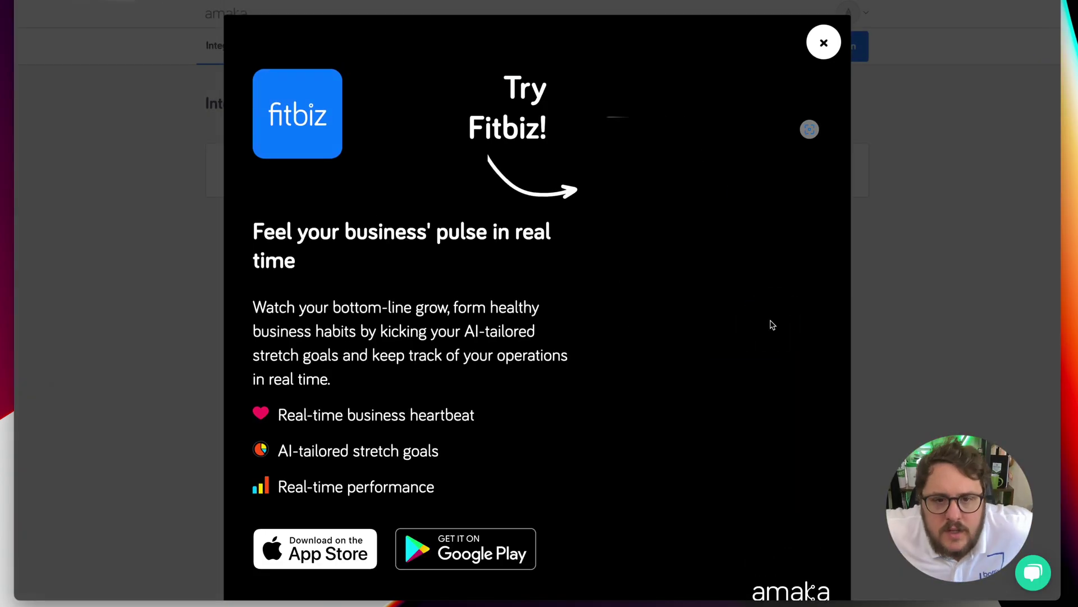
Dismiss a stray browser context menu and look over the 'Try Fitbiz!' popup.
right_click(670, 401)
left_click(405, 149)
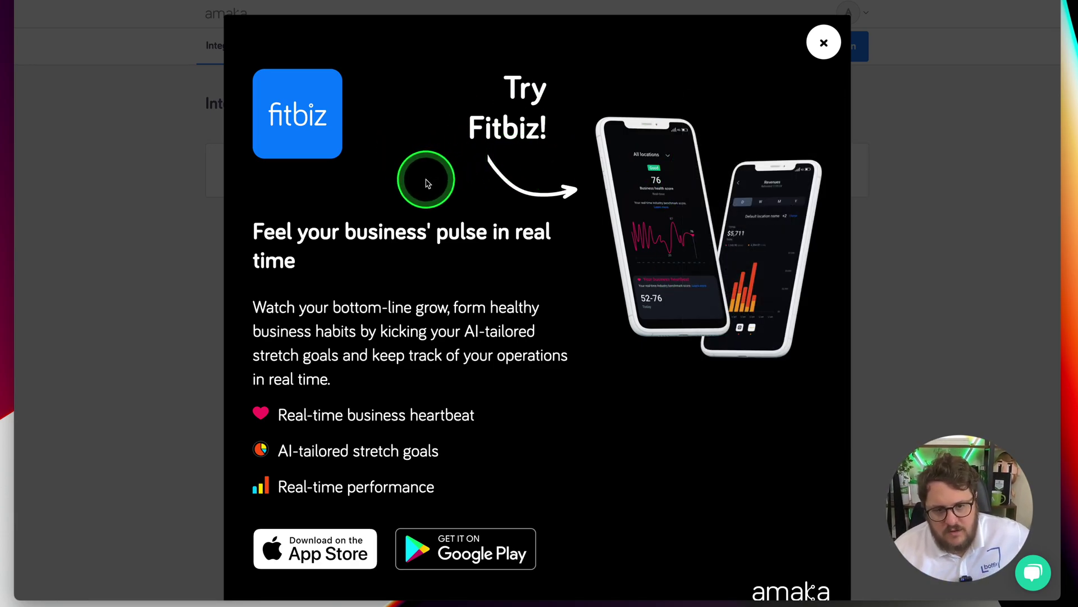
scroll(426, 182, "down", 2)
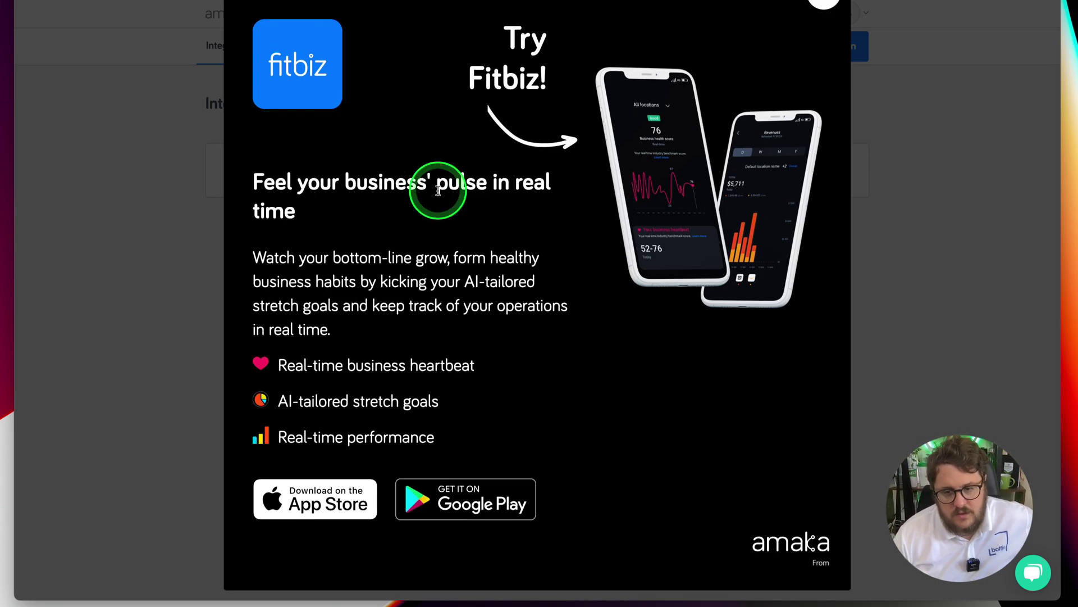
scroll(633, 341, "up", 2)
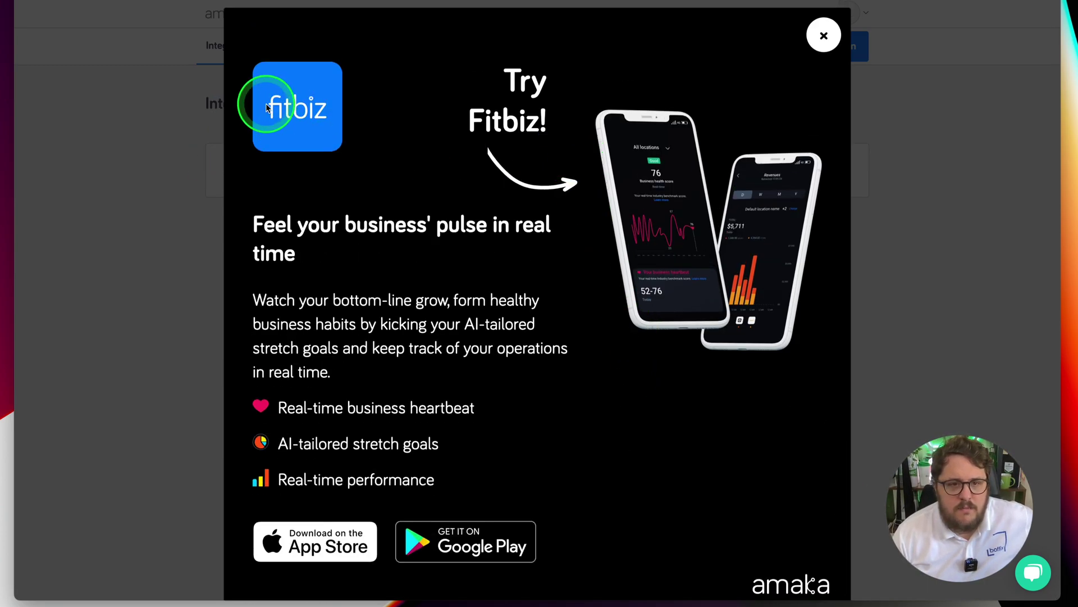
Dismiss the Fitbiz promotional popup covering the Integrations page.
left_click(828, 34)
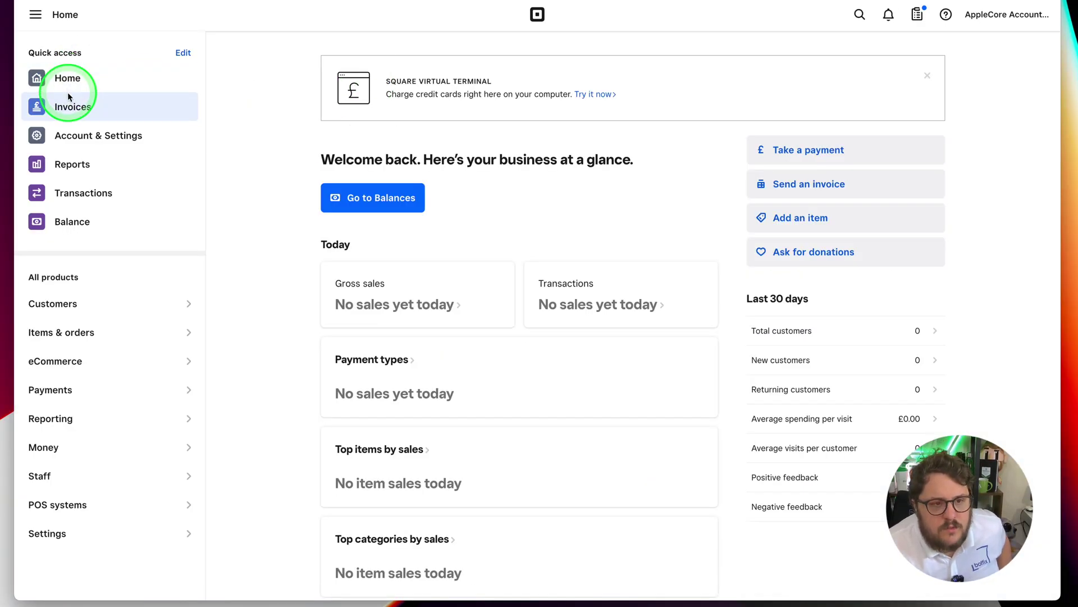
Reload the dashboard home and start a quick-charge payment of £1.00.
left_click(66, 72)
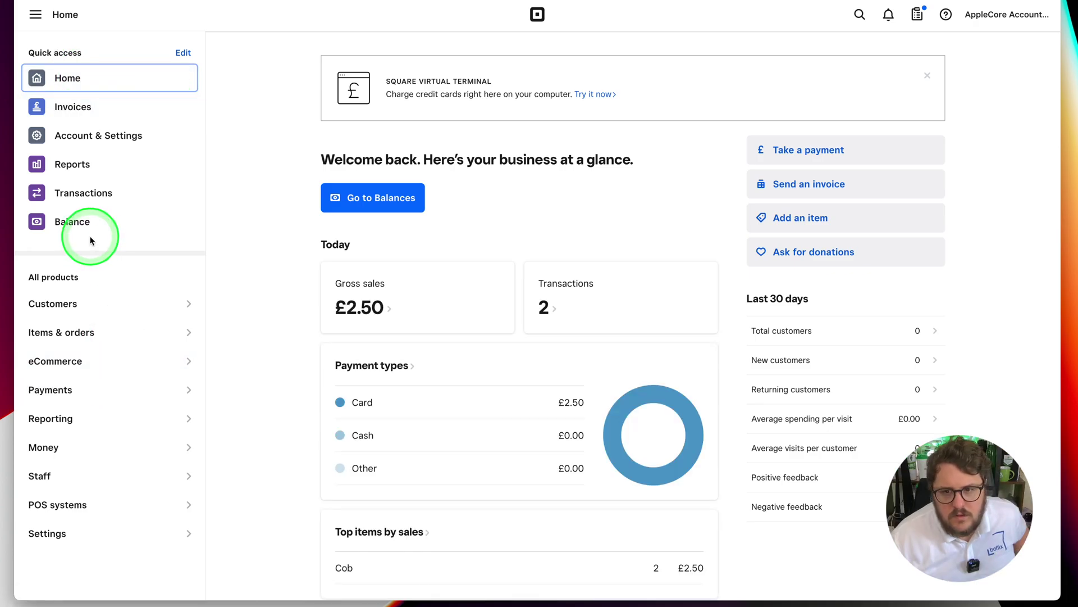
left_click(760, 156)
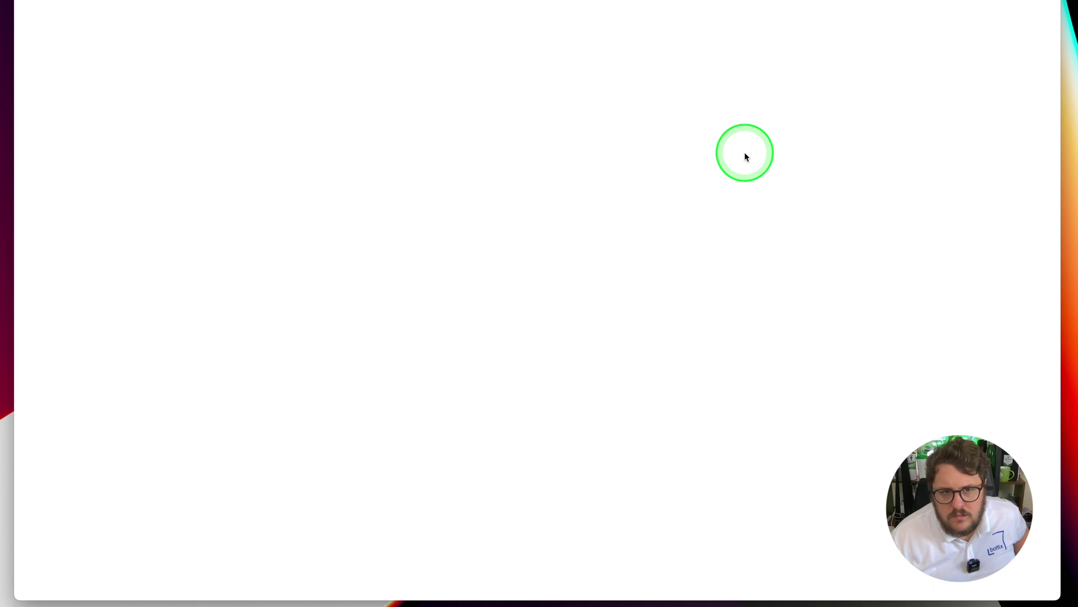
left_click(505, 234)
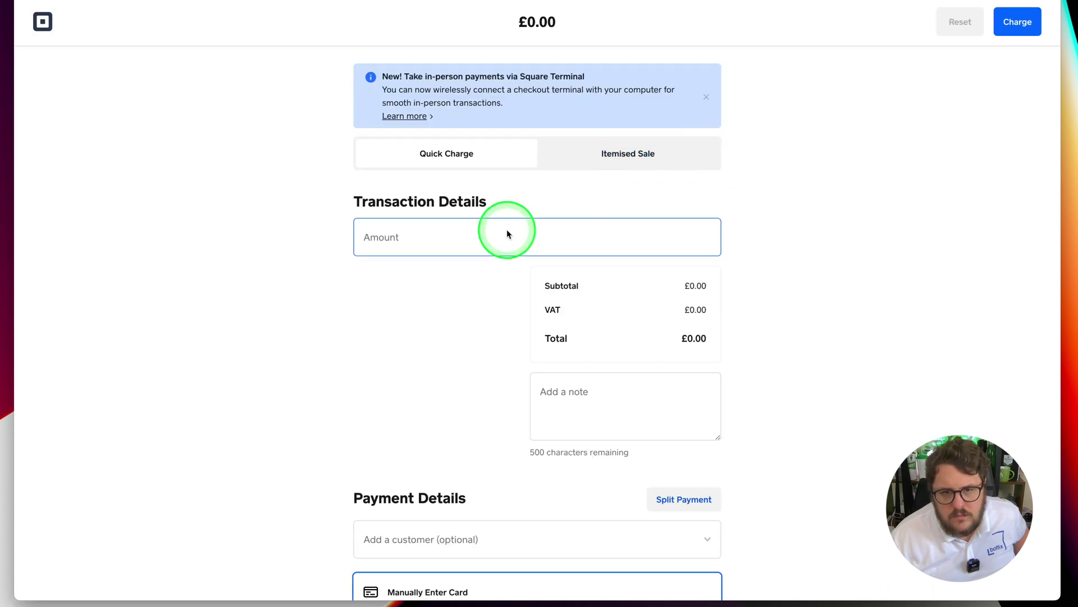
type("100")
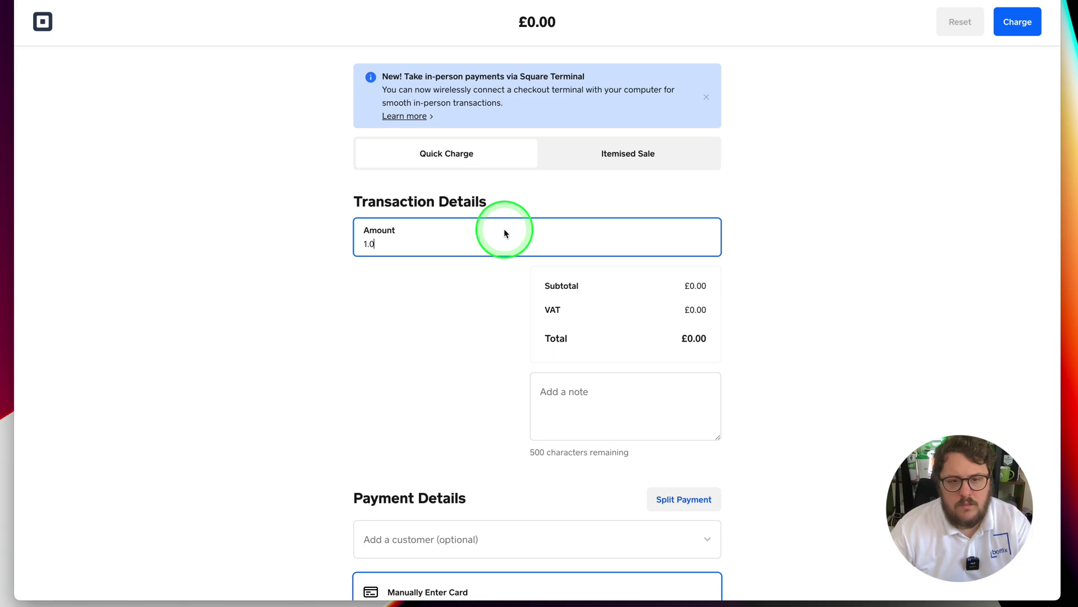
key("Tab")
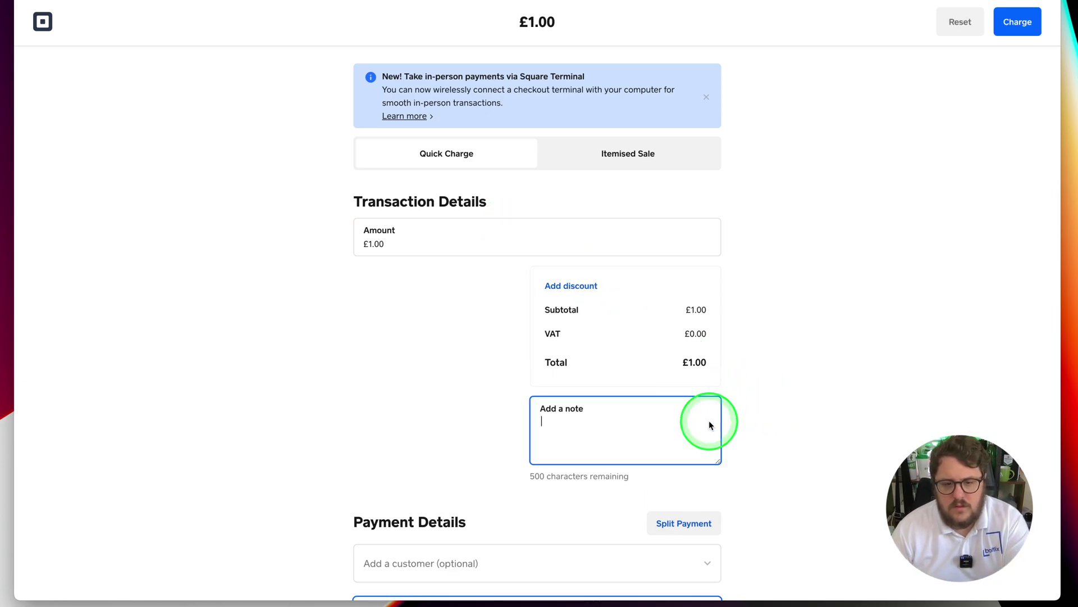
key("Tab")
scroll(697, 429, "down", 4)
scroll(691, 433, "down", 2)
Enter the card details, charge the £1.00 payment, and print its confirmation.
left_click(456, 372)
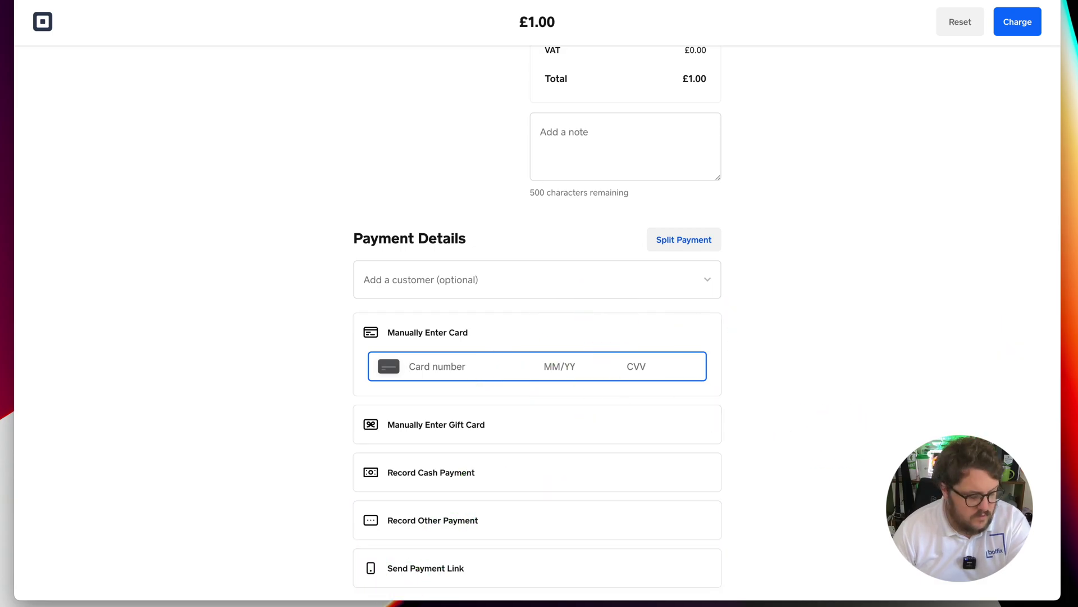
left_click(972, 52)
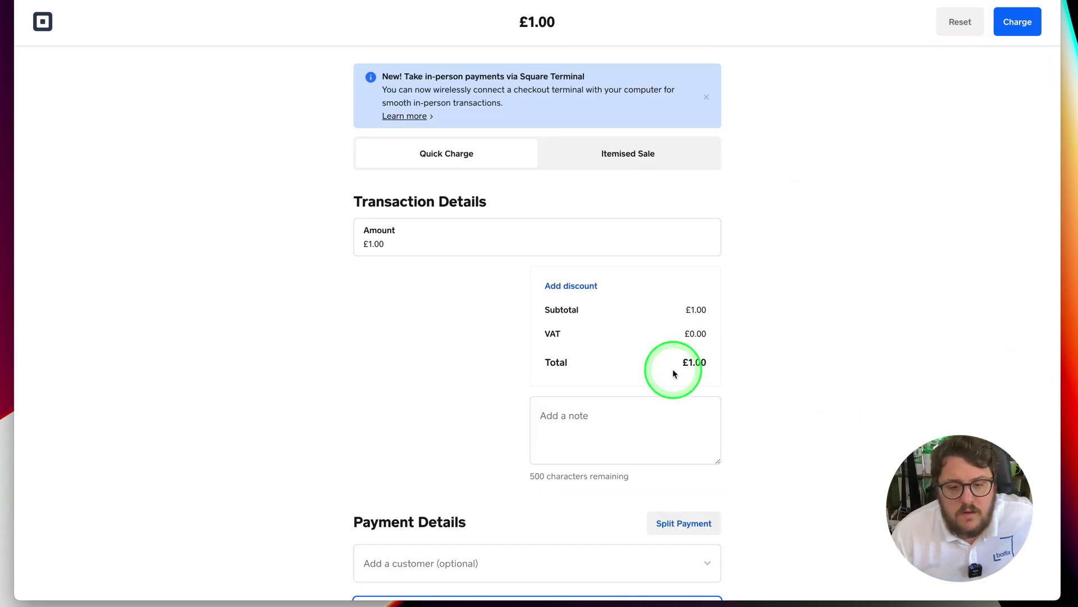
scroll(673, 367, "down", 1)
scroll(899, 141, "up", 1)
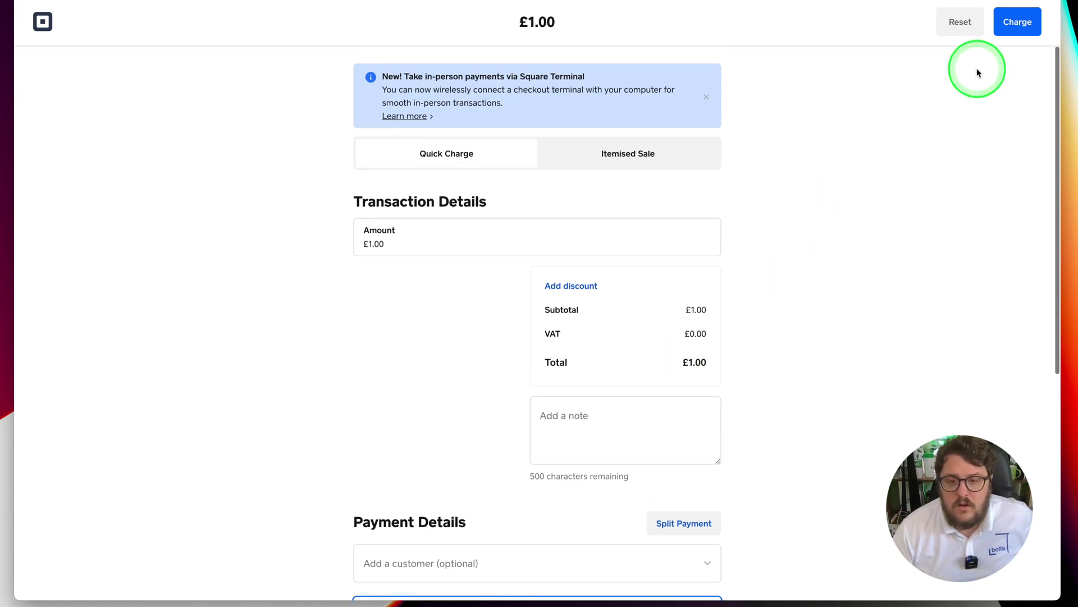
left_click(1018, 22)
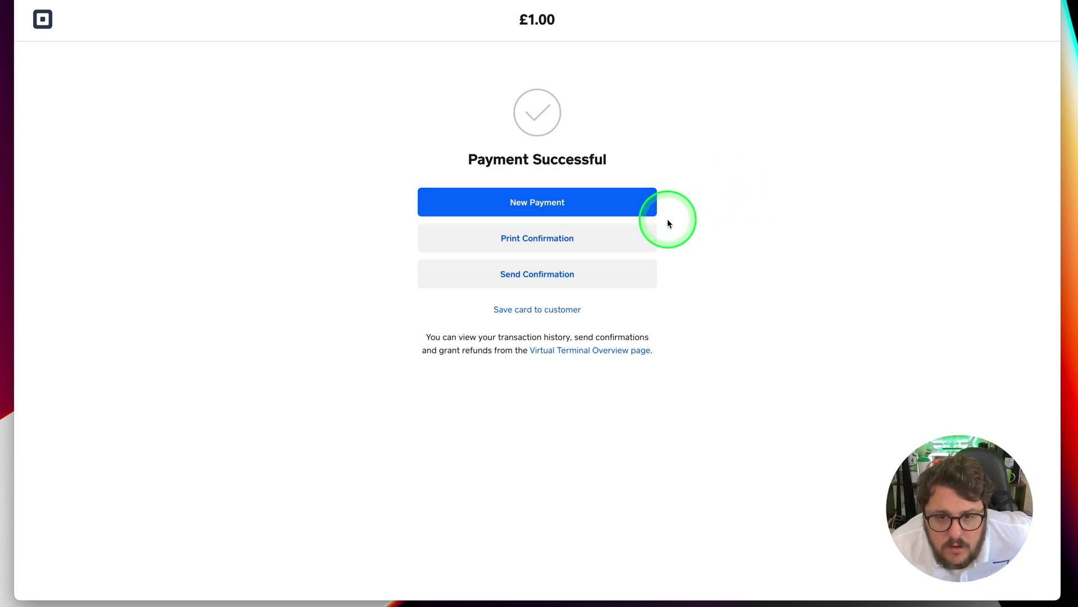
left_click(528, 234)
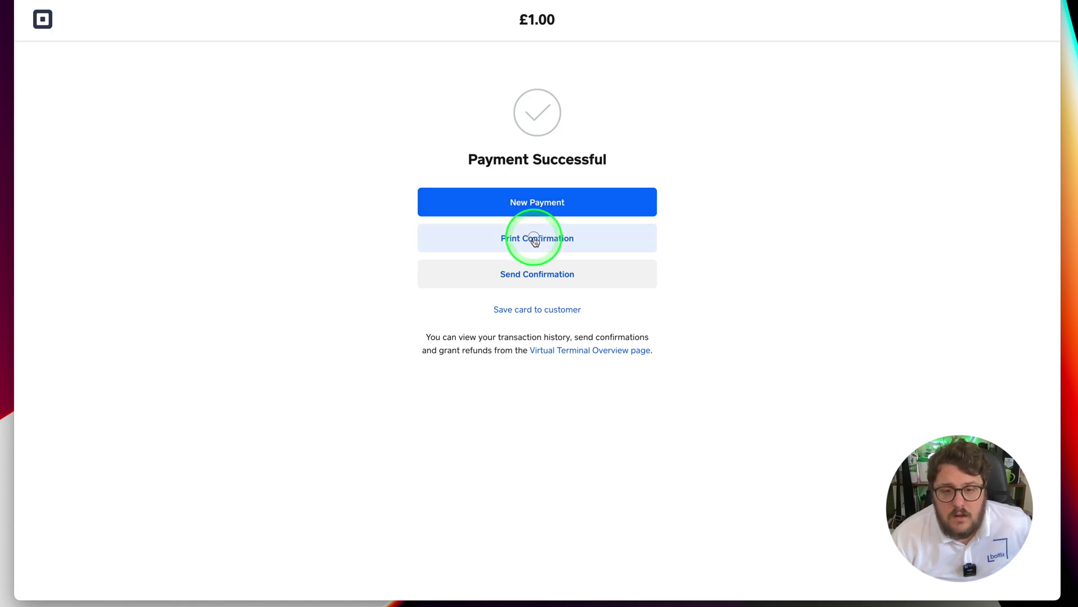